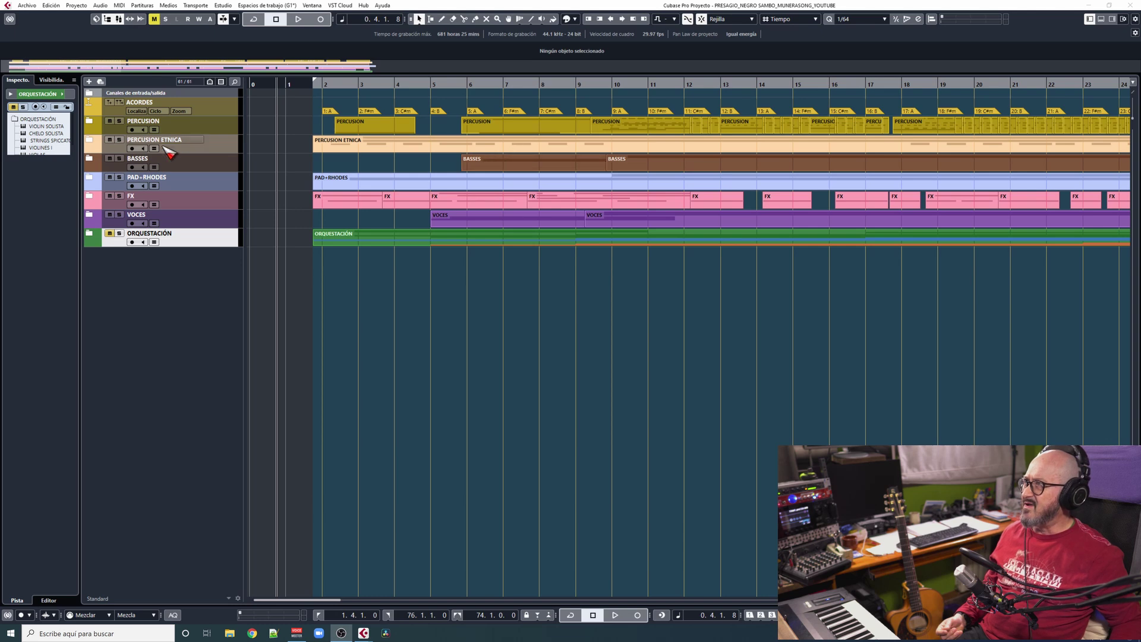
Expand the PERCUSION, PERCUSION ETNICA, BASSES, PAD+RHODES and FX folder tracks to show the tracks inside them
left_click(90, 121)
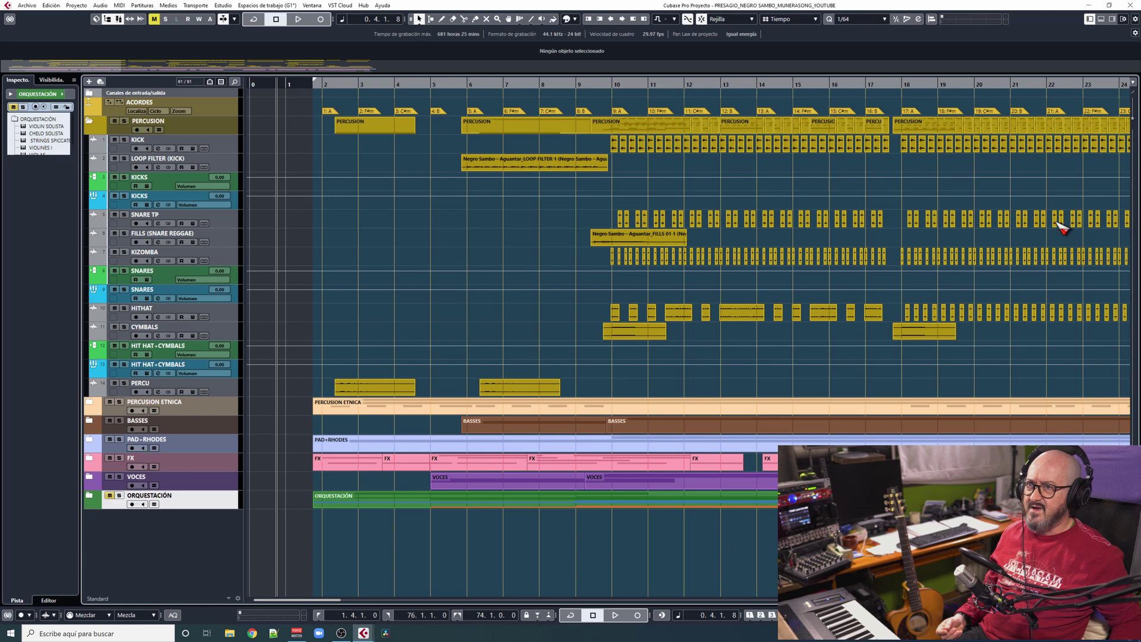
left_click(90, 404)
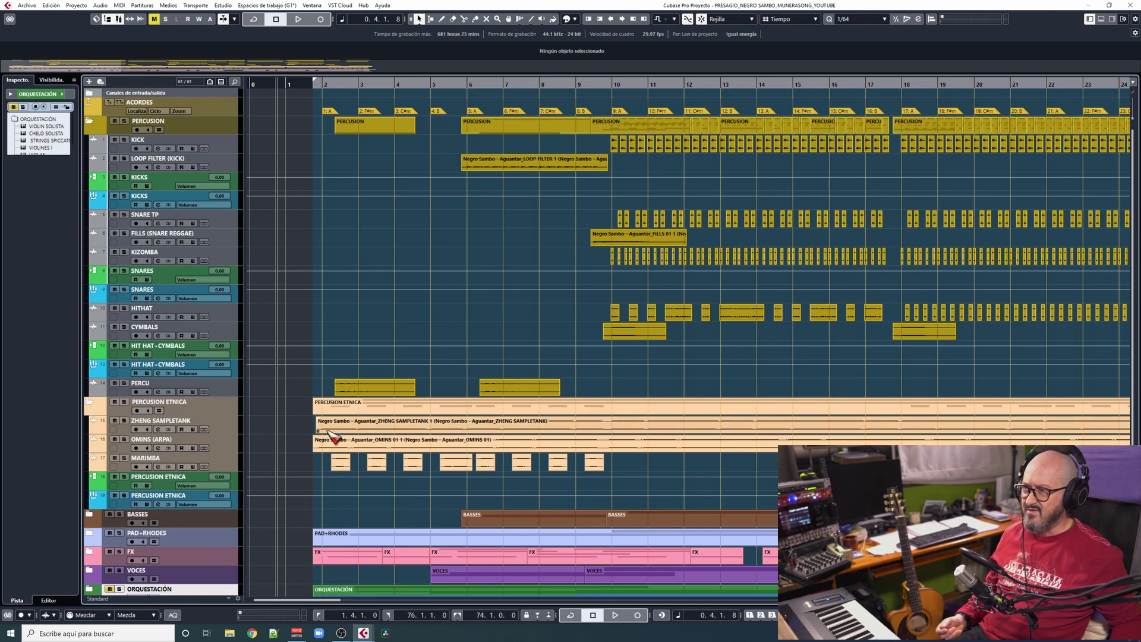
scroll(209, 449, "down", 1)
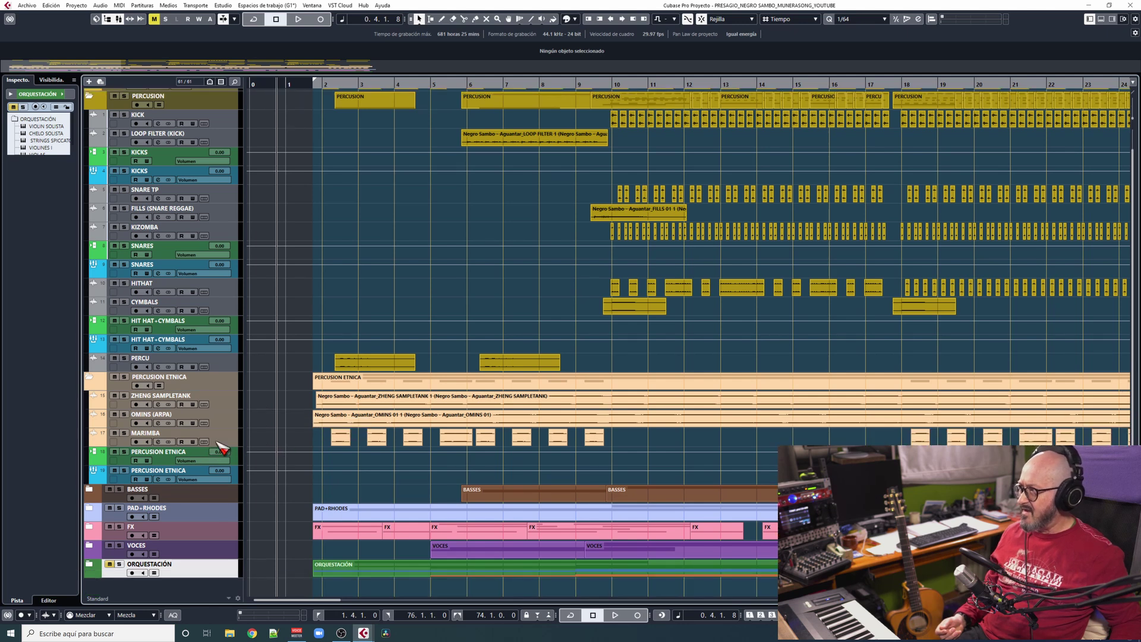
left_click(89, 490)
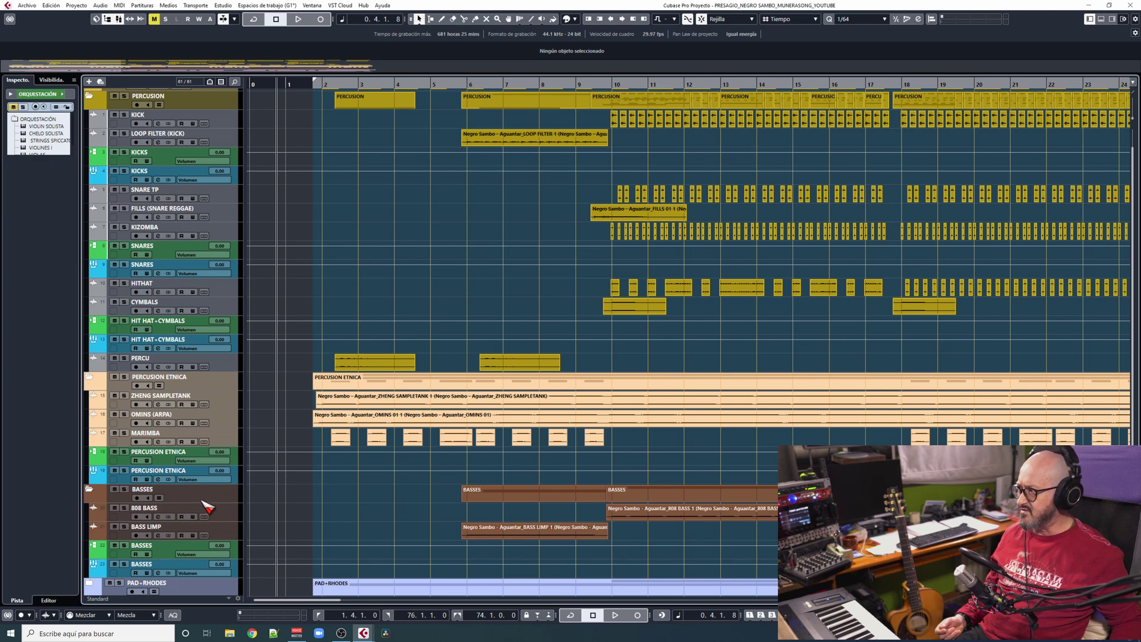
scroll(191, 500, "down", 4)
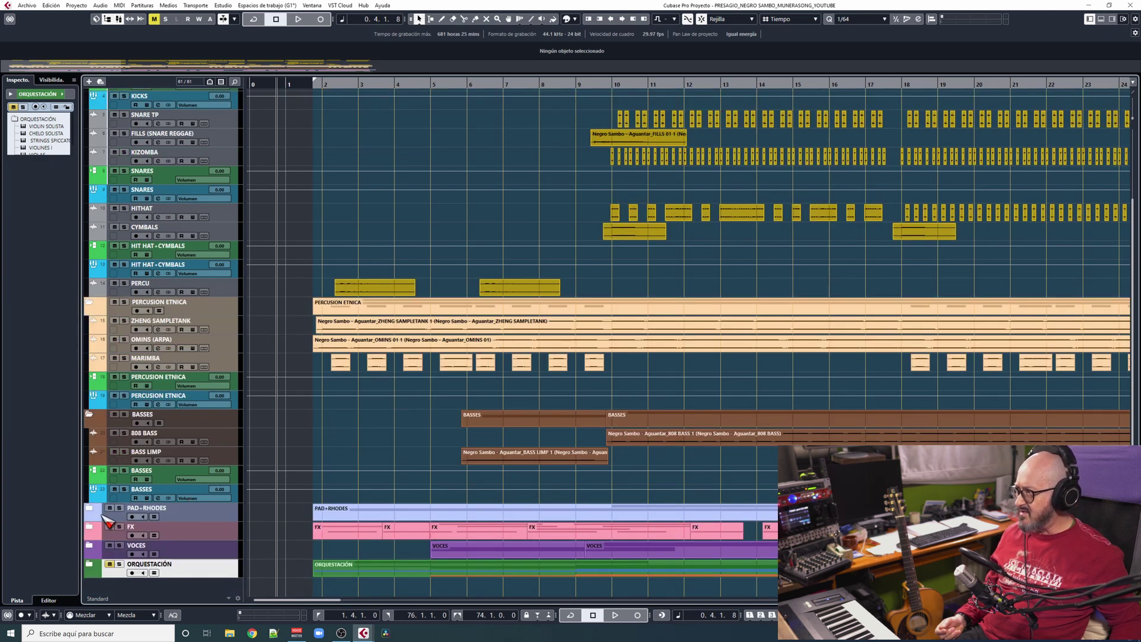
left_click(90, 509)
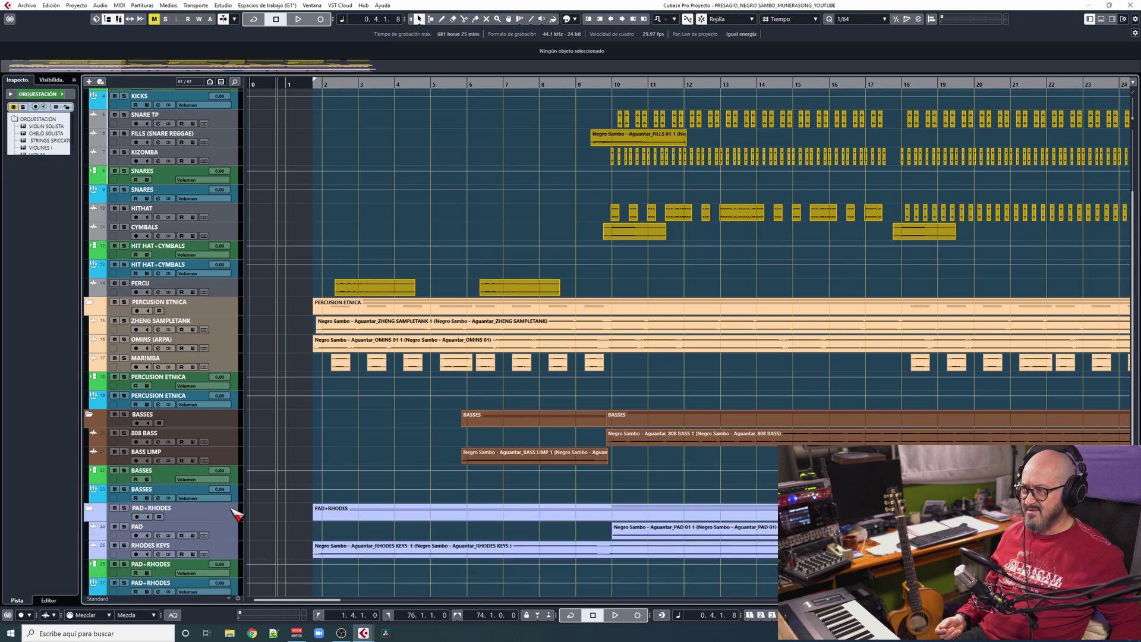
scroll(152, 537, "down", 4)
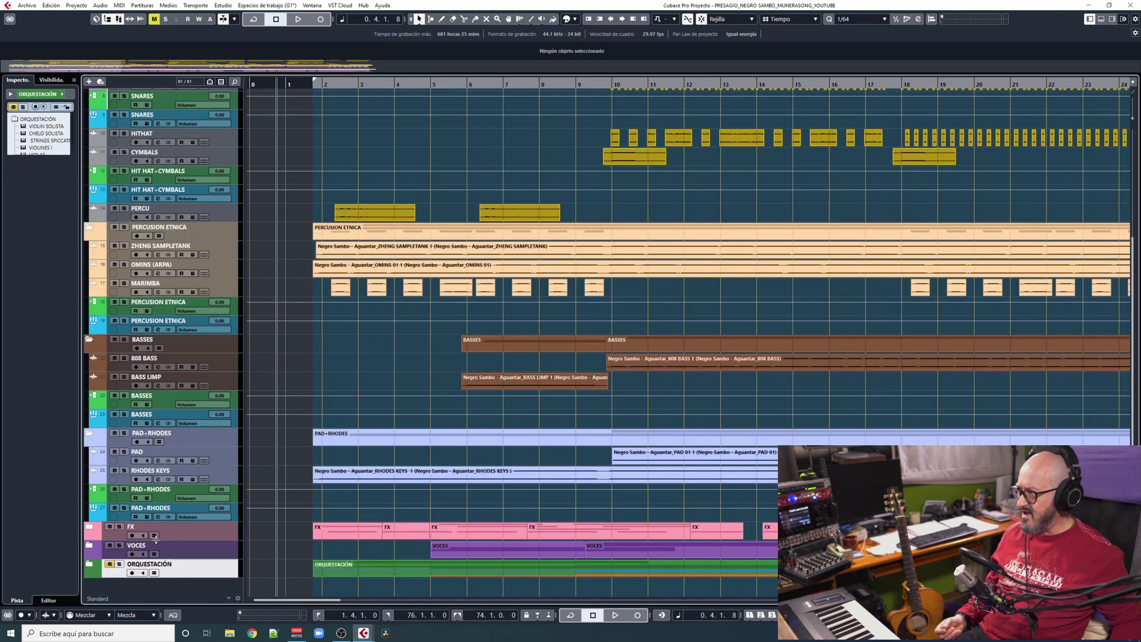
left_click(90, 527)
scroll(203, 531, "down", 6)
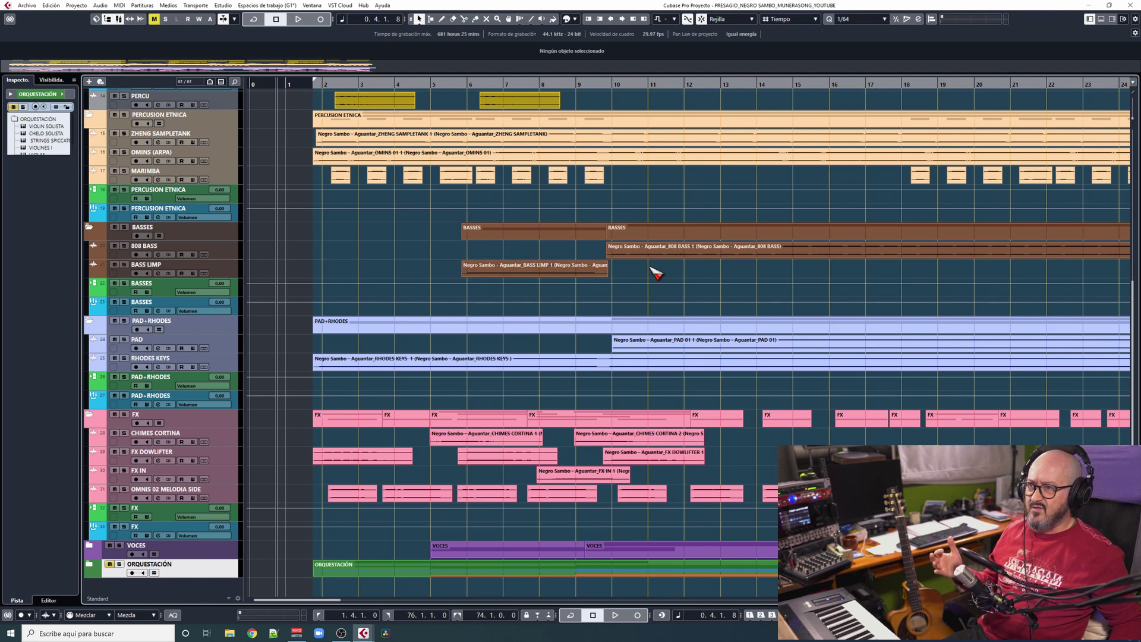
Expand the ORQUESTACIÓN and VOCES folder tracks to show their instrument and vocal tracks
scroll(281, 359, "up", 5)
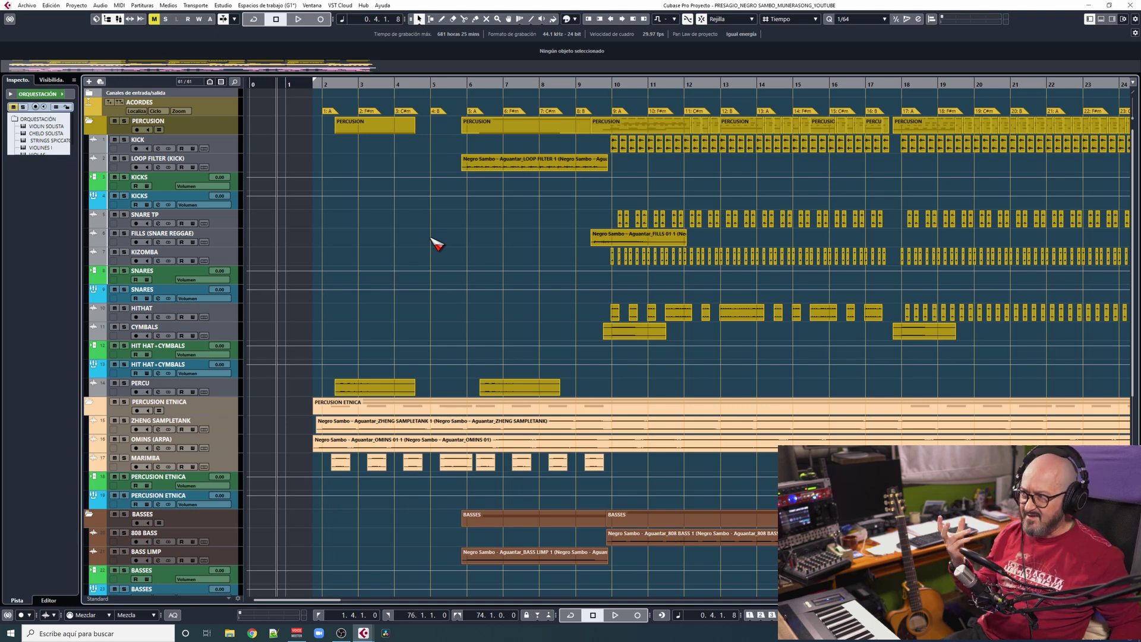
scroll(296, 370, "down", 5)
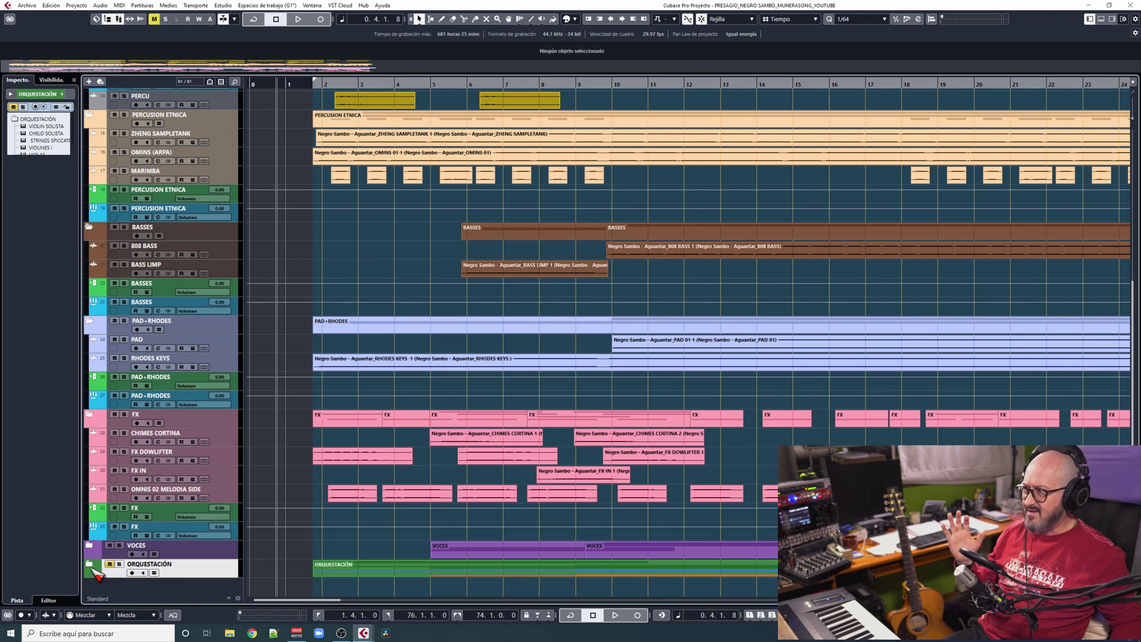
left_click(90, 564)
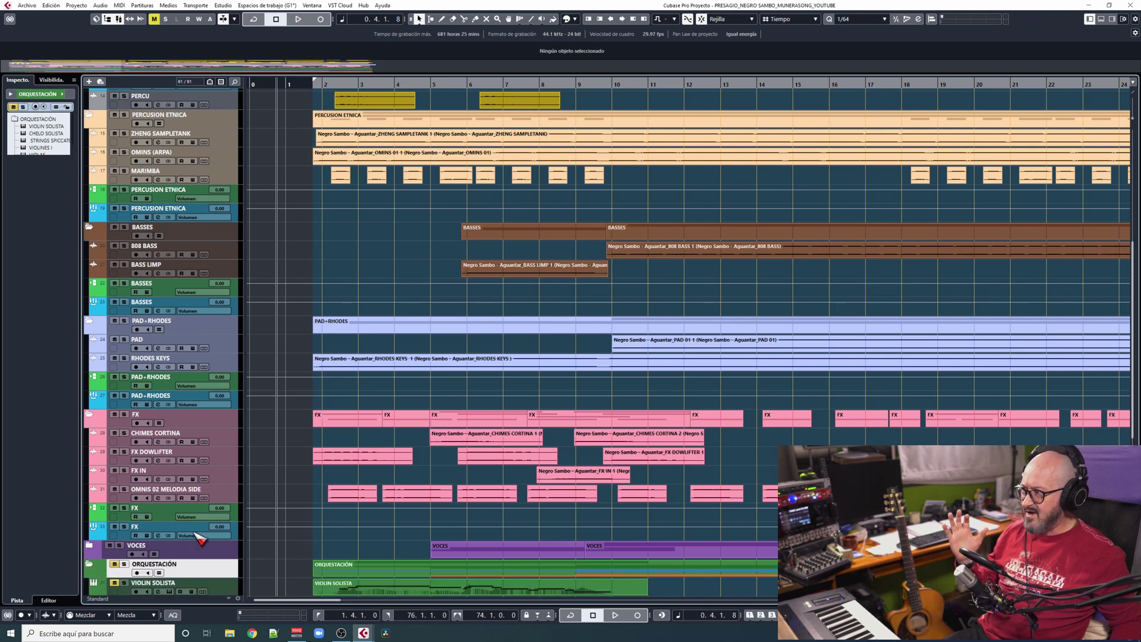
left_click(89, 545)
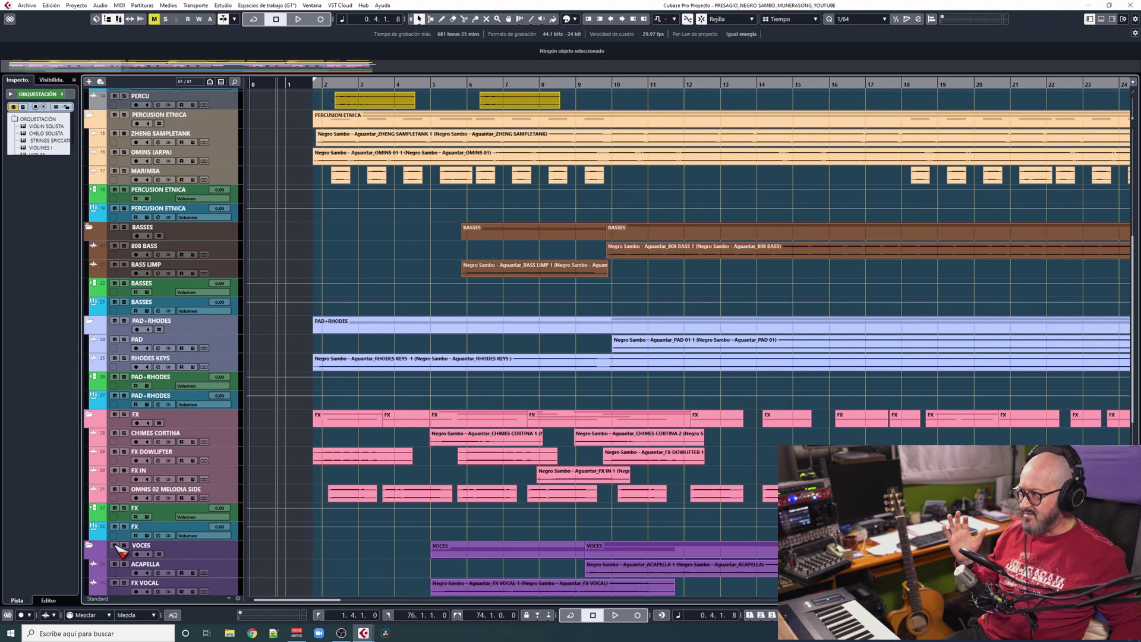
scroll(260, 438, "down", 6)
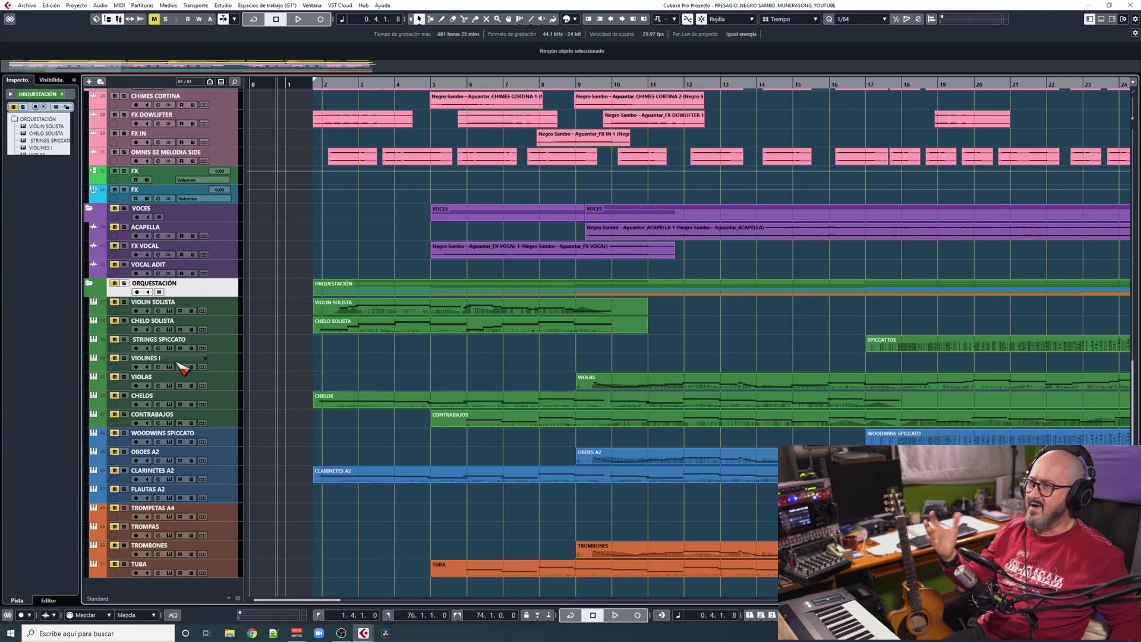
Play the song from the start with the orchestra muted, and stop playback in bar 17
scroll(181, 368, "up", 10)
key("space")
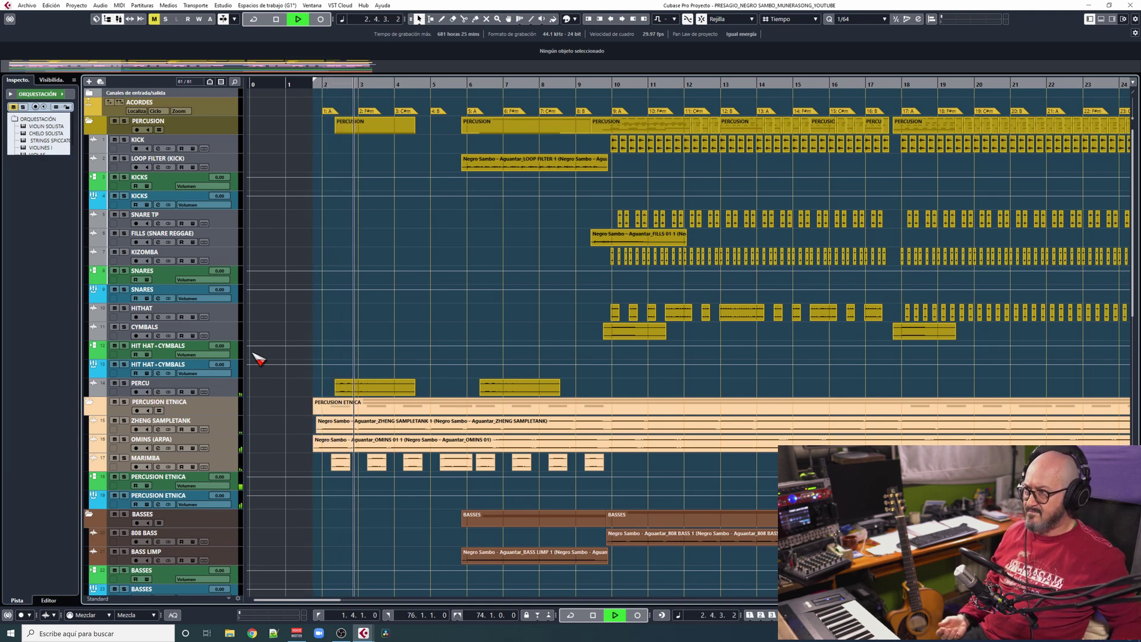
scroll(189, 372, "down", 8)
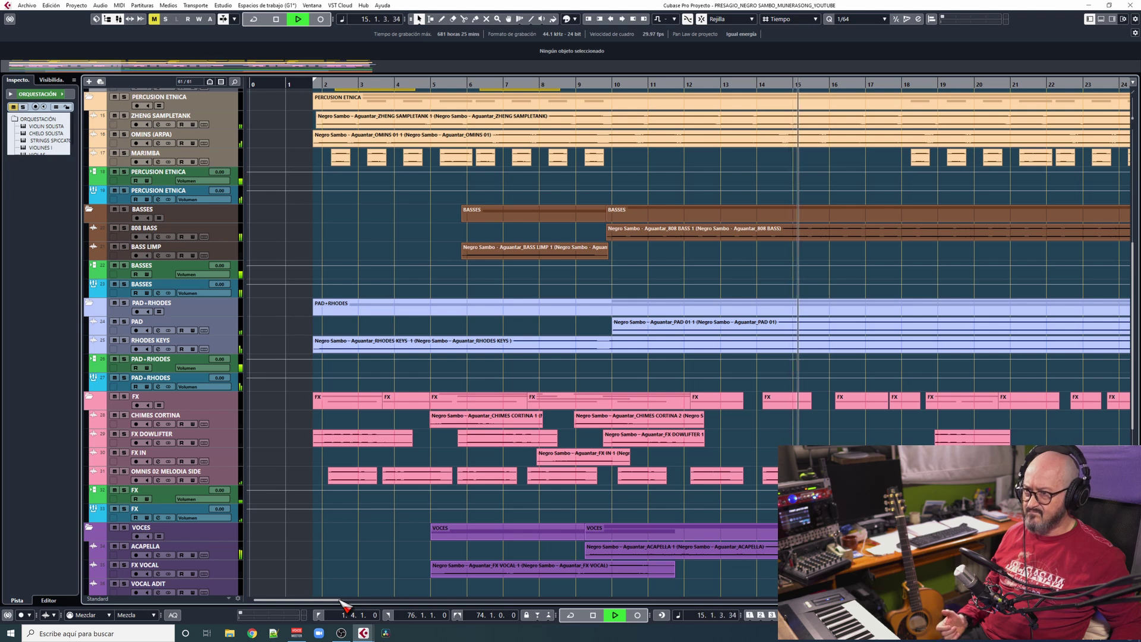
left_click(593, 616)
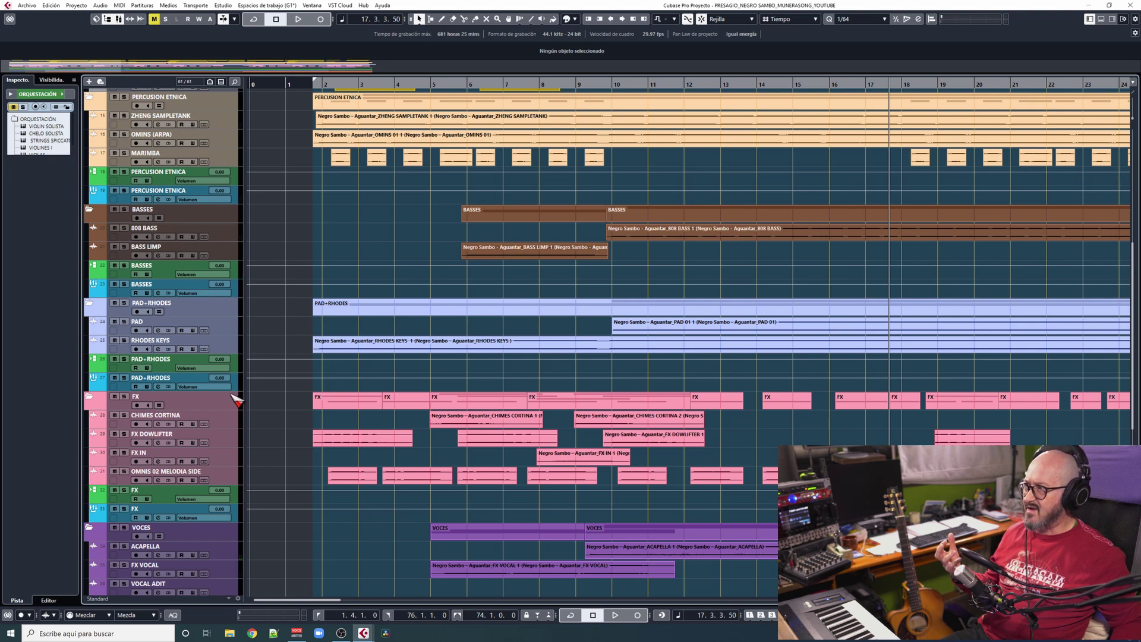
Solo the ORQUESTACIÓN folder track and start playback from the beginning of the song
scroll(237, 399, "down", 5)
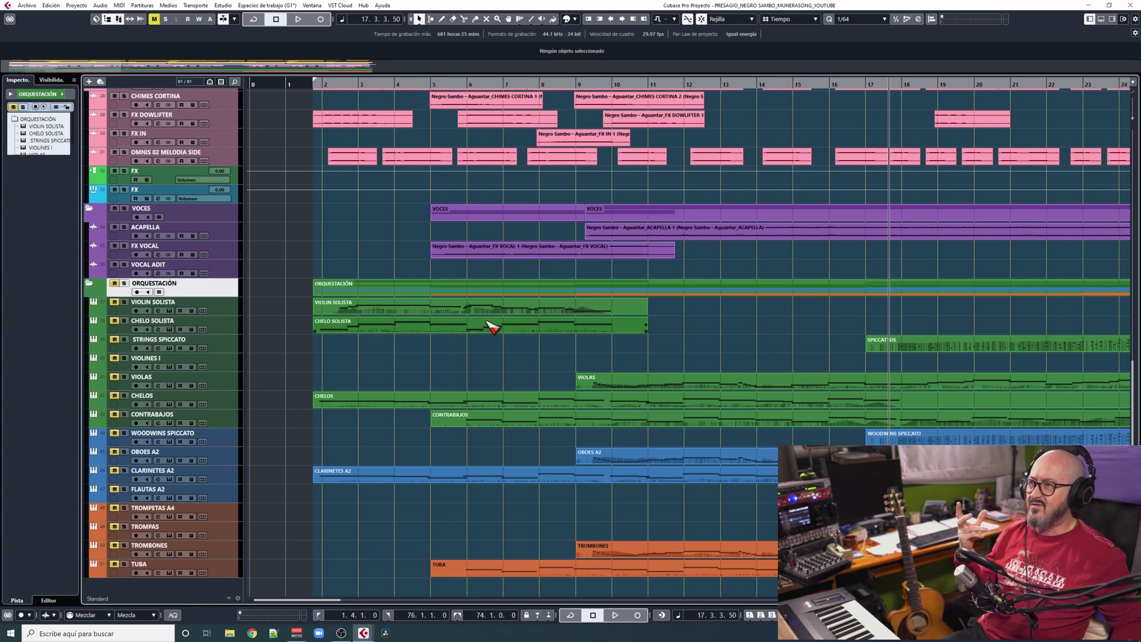
left_click(124, 284)
key("alt+space")
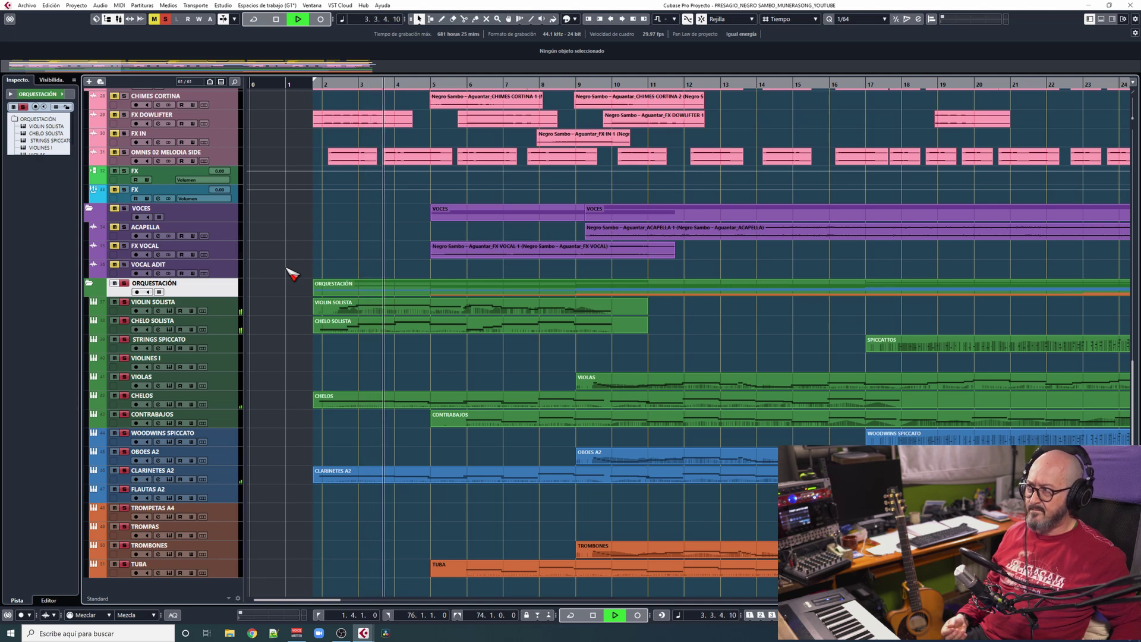
Show the VST instrument rack, view the VIOLIN SOLISTA instrument's Kontakt interface during playback, and close its window
left_click(1113, 19)
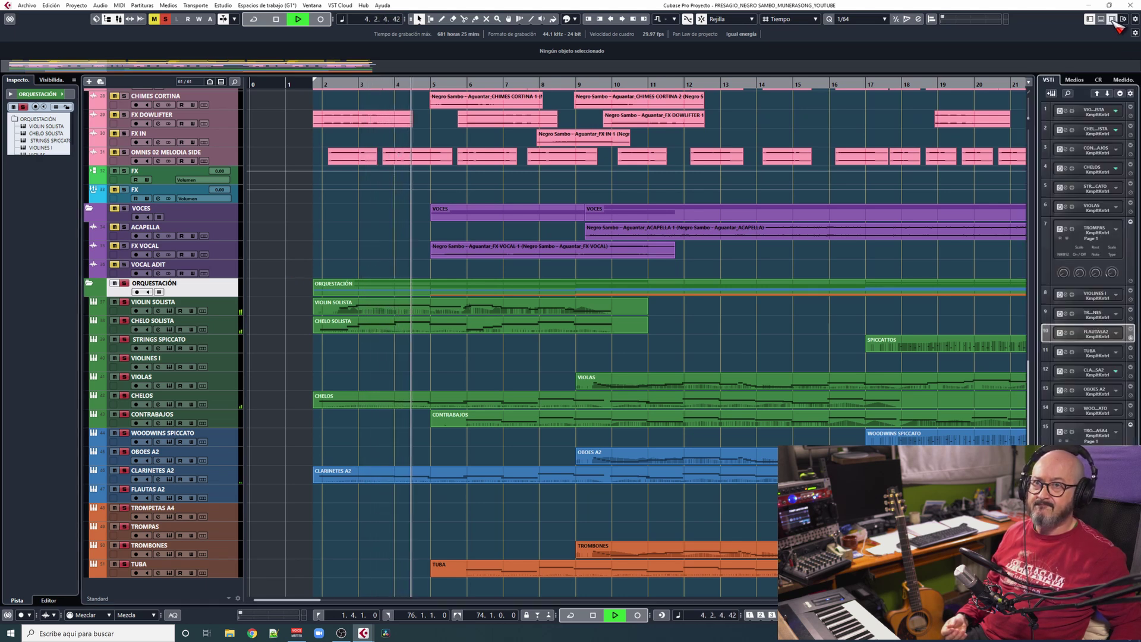
left_click(1066, 112)
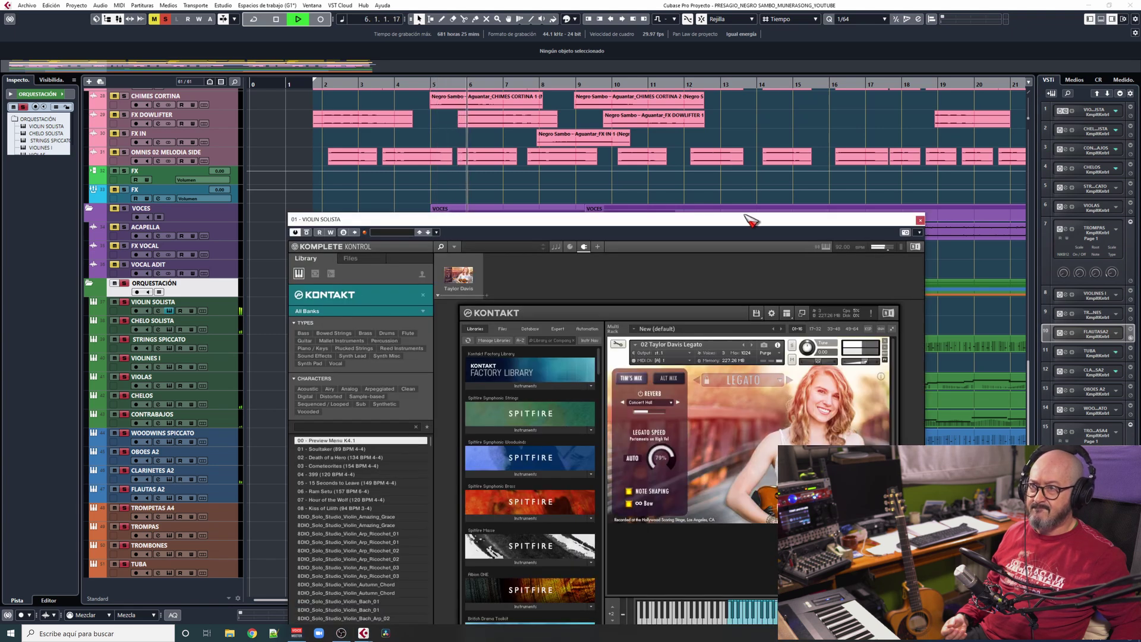
left_click_drag(749, 227, 756, 127)
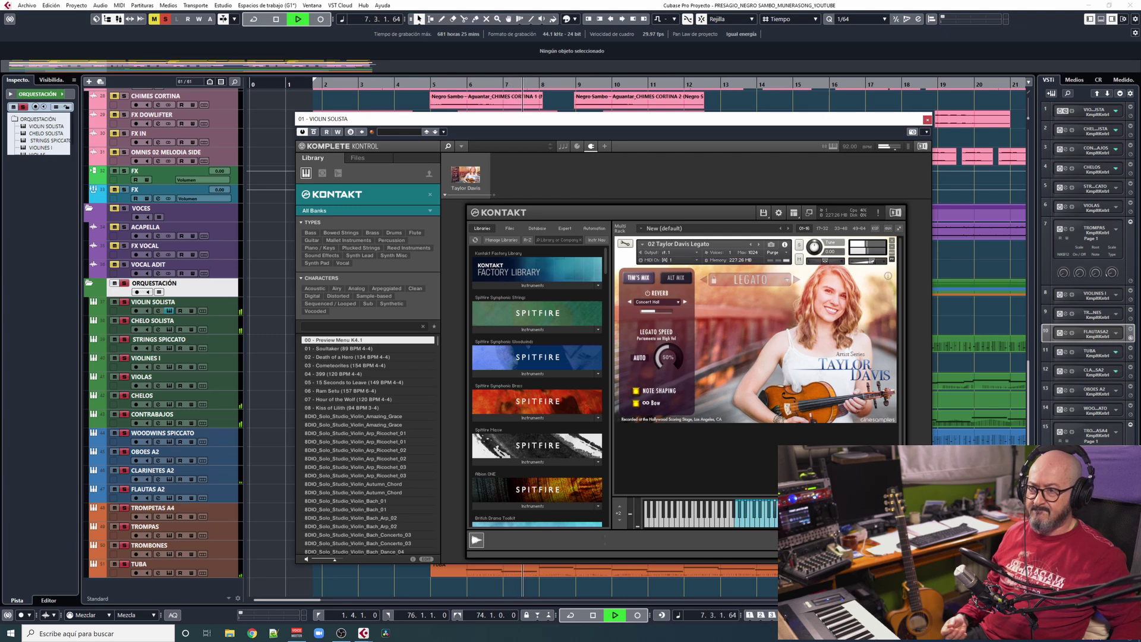
left_click(953, 122)
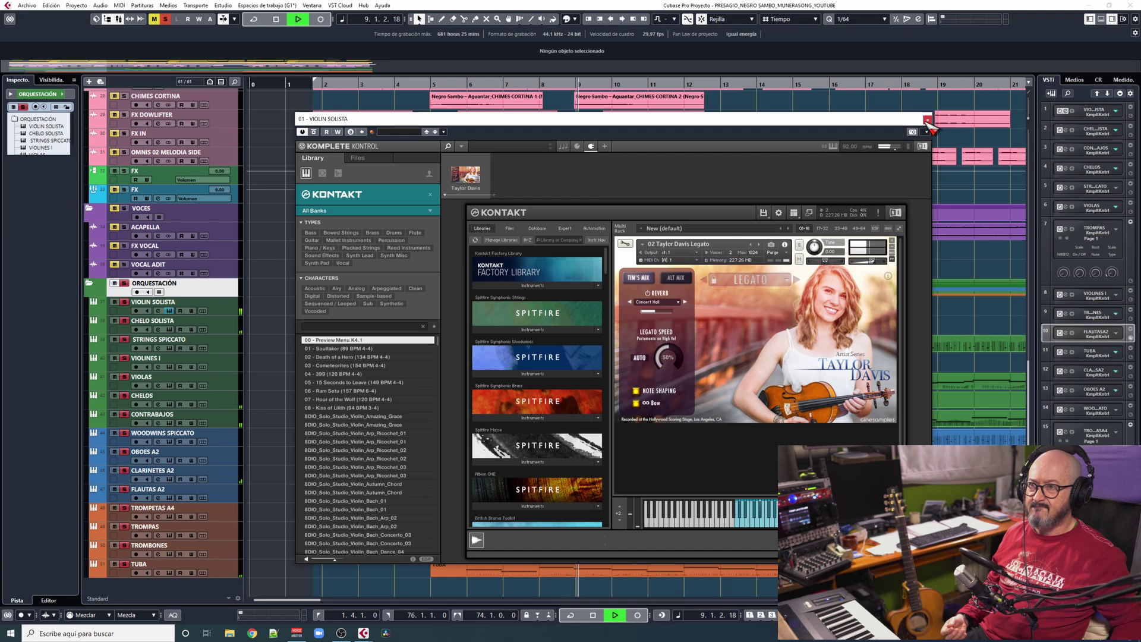
left_click(927, 119)
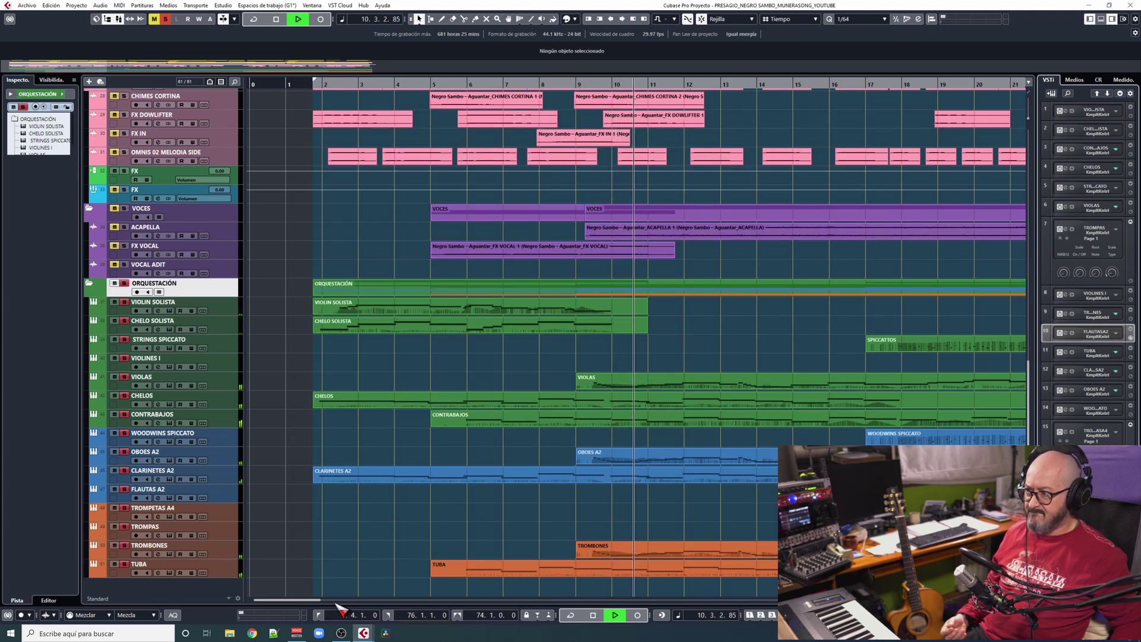
Follow the soloed orchestra's playback to bar 25, hide the VST instrument rack and stop playback
left_click_drag(306, 600, 323, 601)
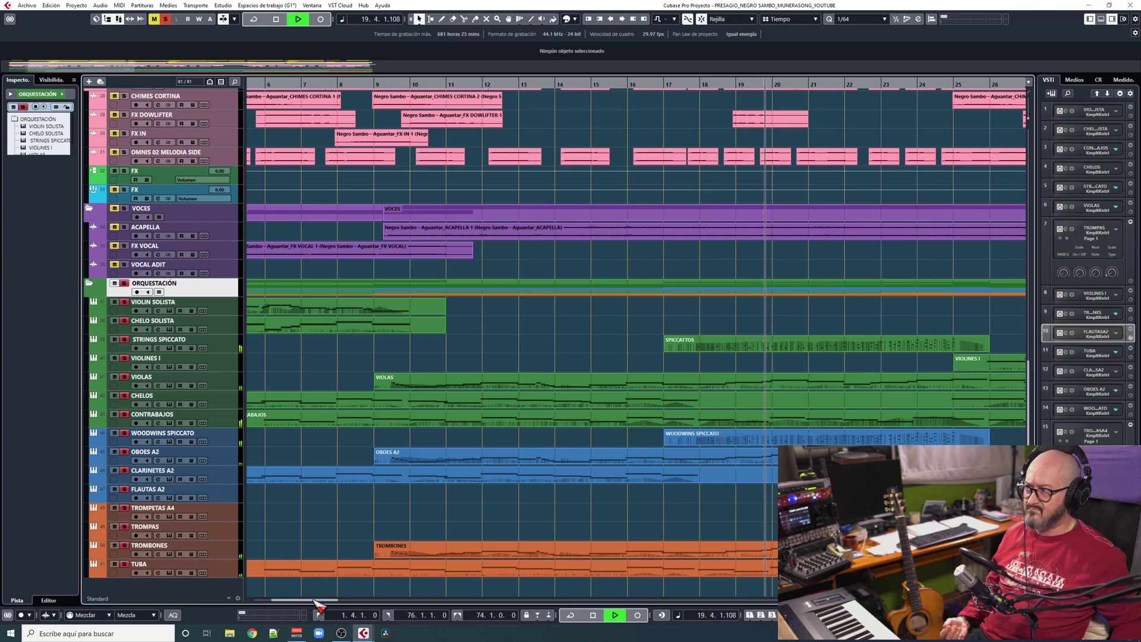
left_click_drag(314, 600, 342, 600)
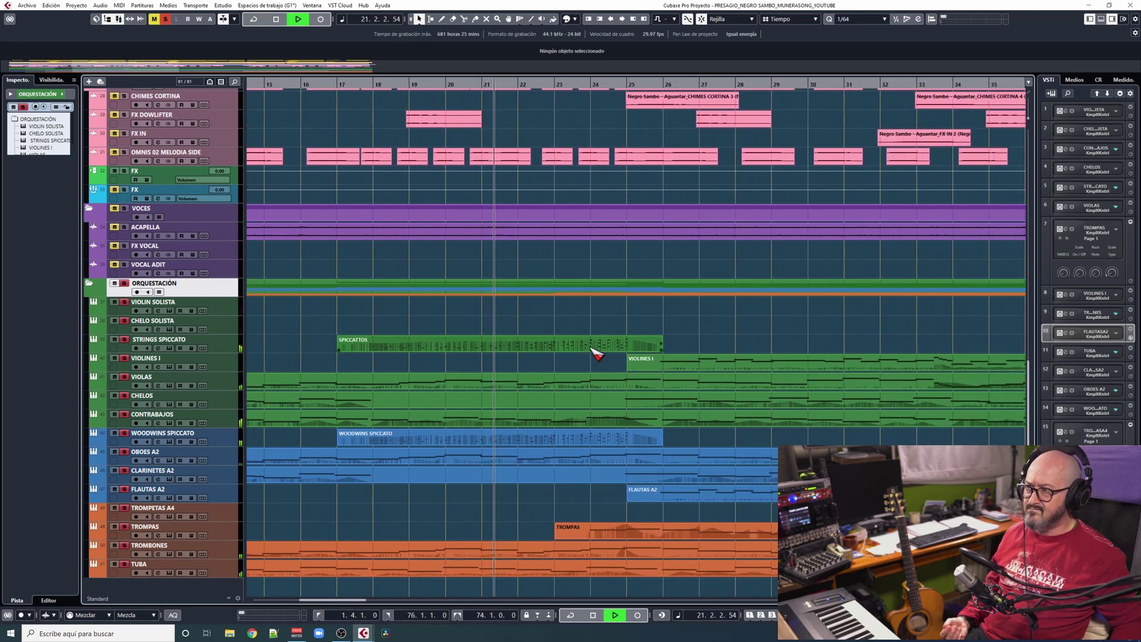
left_click(1112, 19)
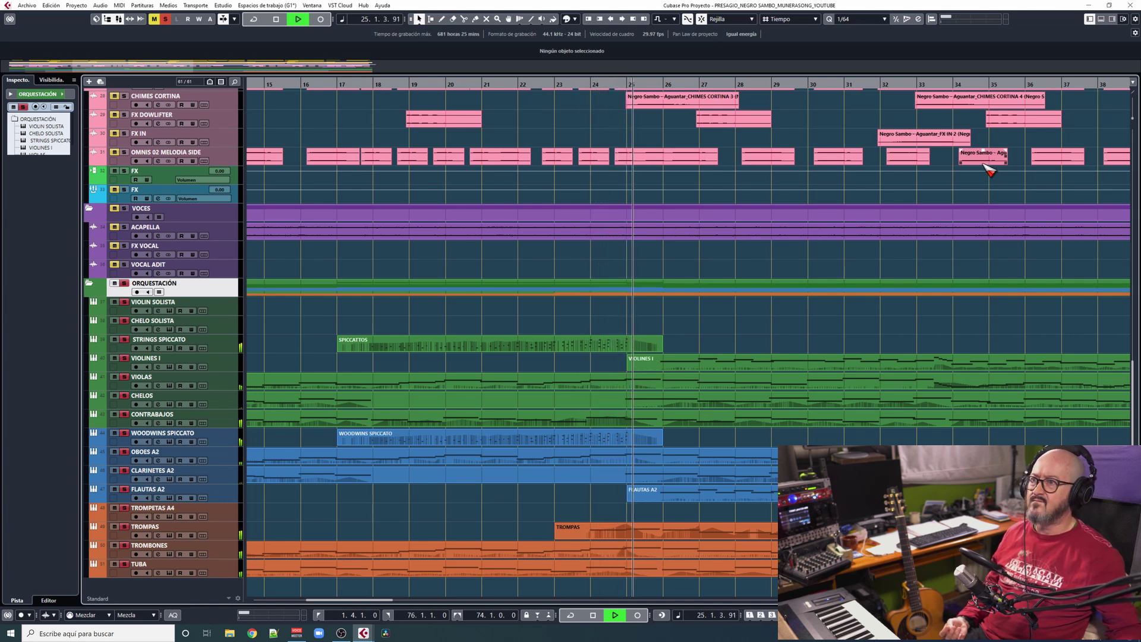
key("space")
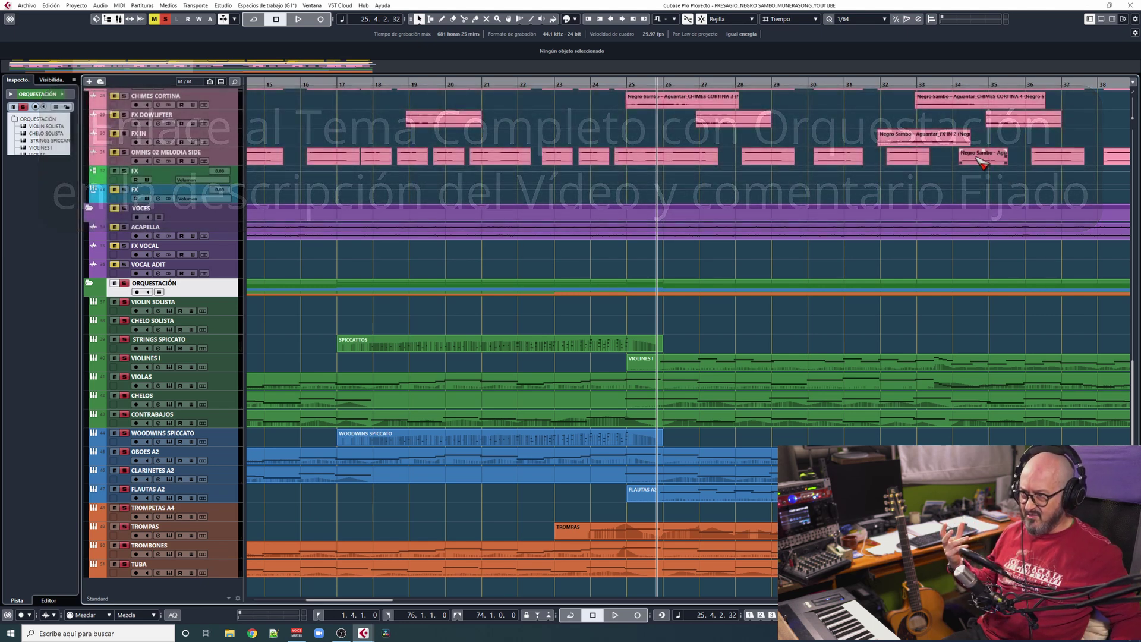
Open the SPICCATTOS part in the key editor, examine its notes, velocities and expression curve, and close the editor
left_click(485, 346)
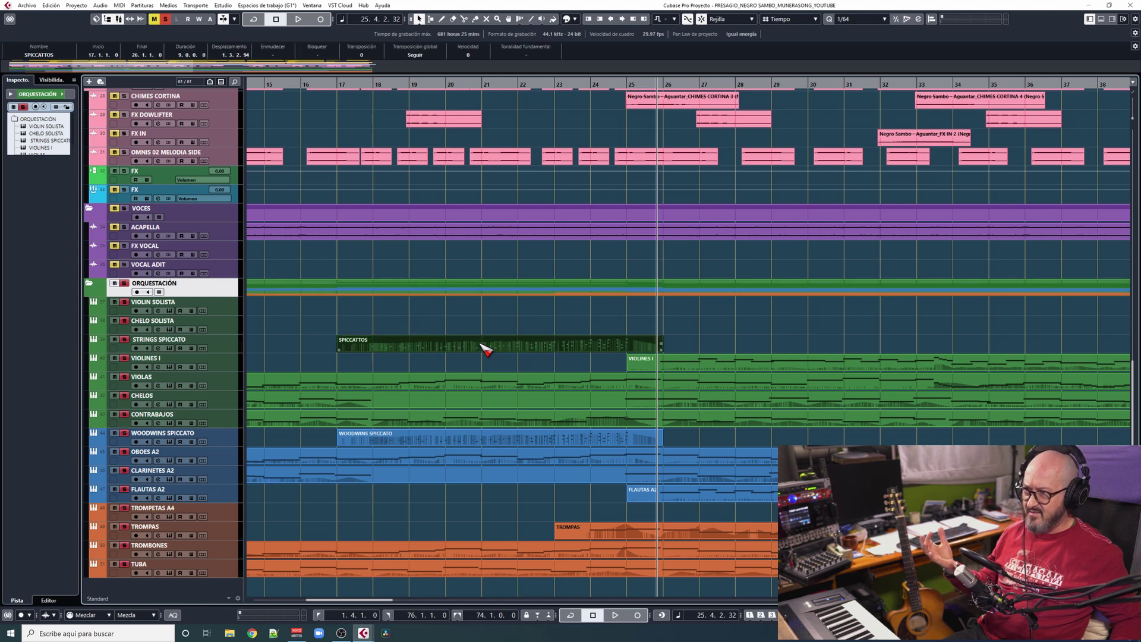
double_click(482, 342)
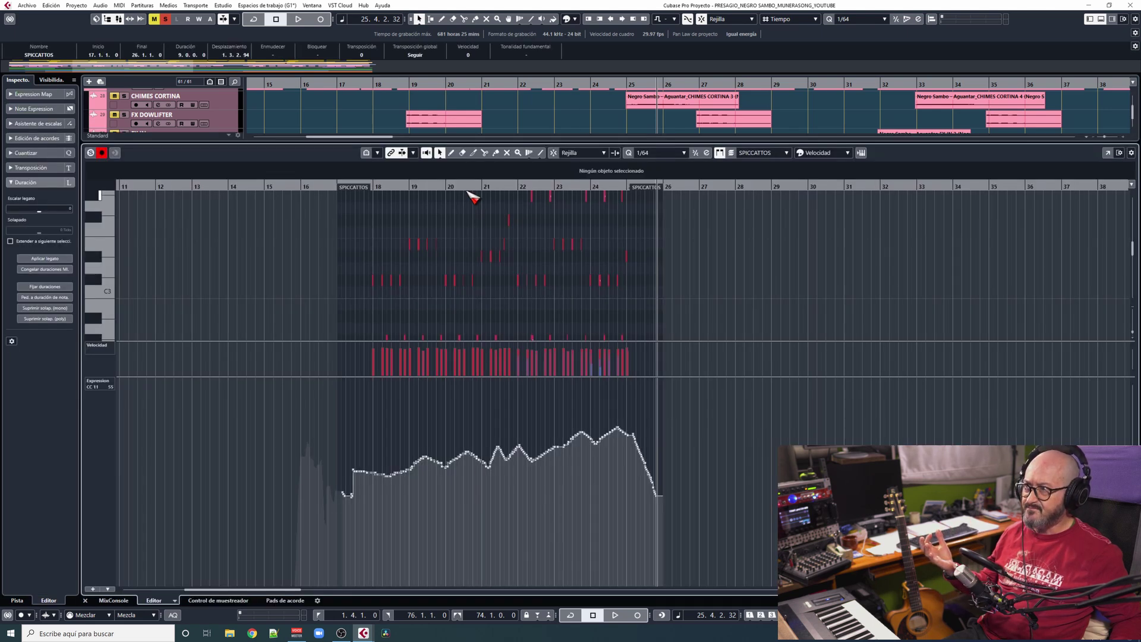
left_click_drag(468, 186, 472, 201)
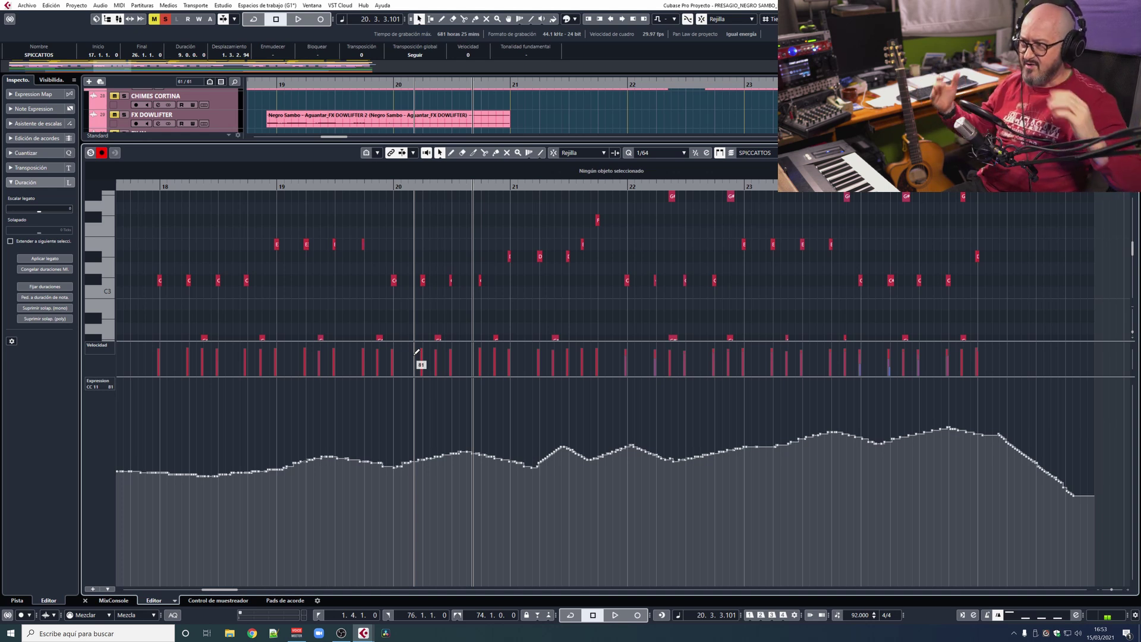
left_click_drag(434, 185, 435, 178)
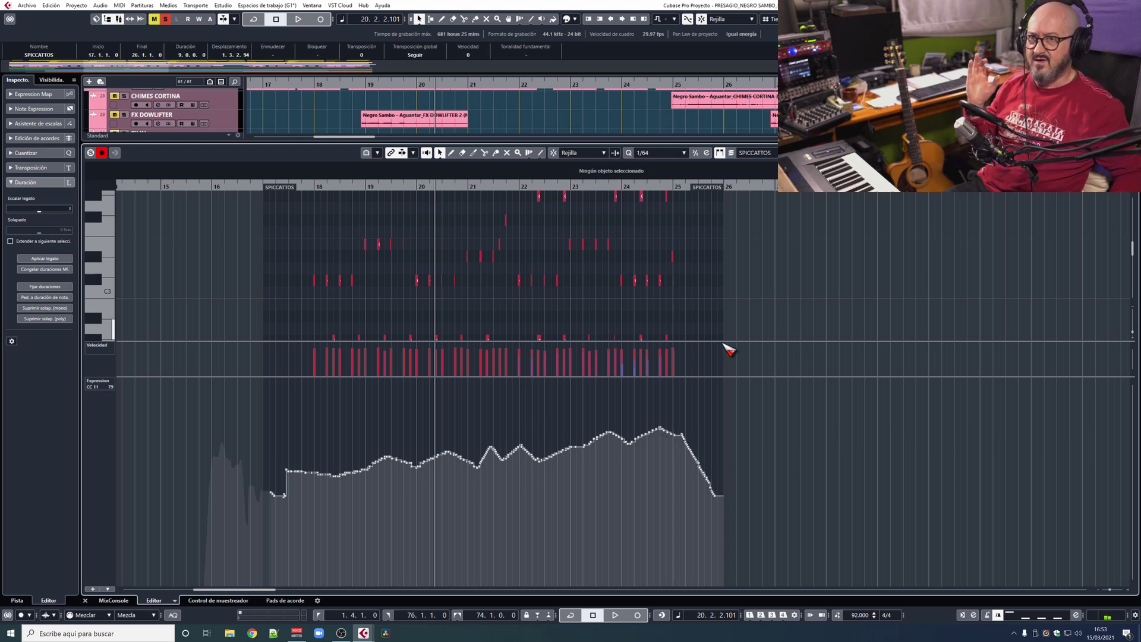
key("Return")
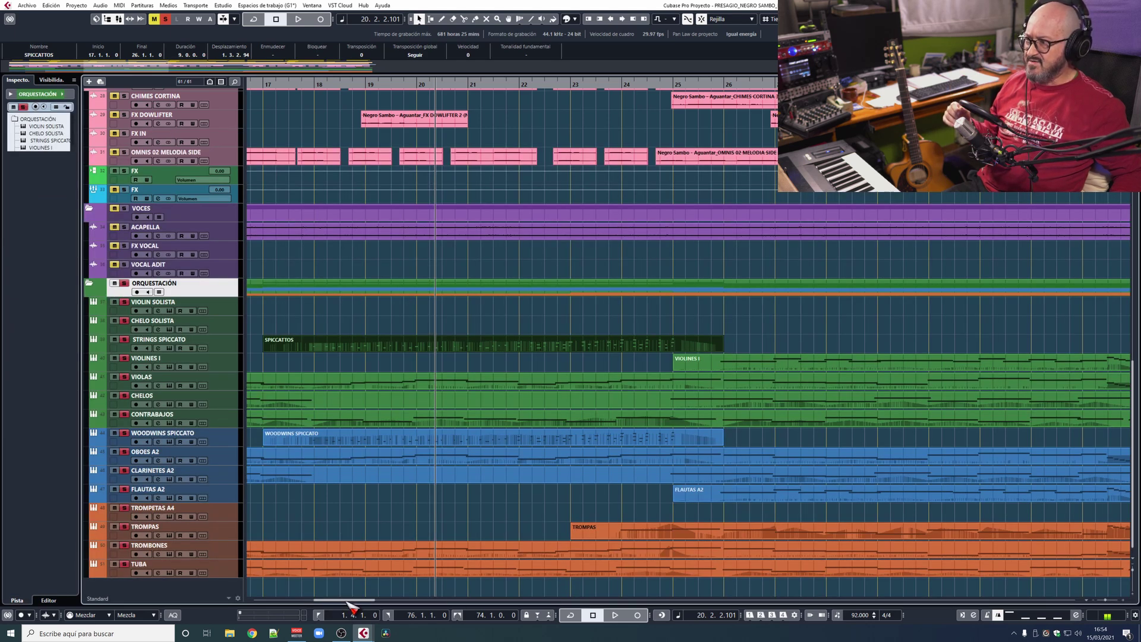
Play the arrangement from the start with the ORQUESTACIÓN solo switched off, and stop playback in bar 36
left_click_drag(351, 604, 275, 628)
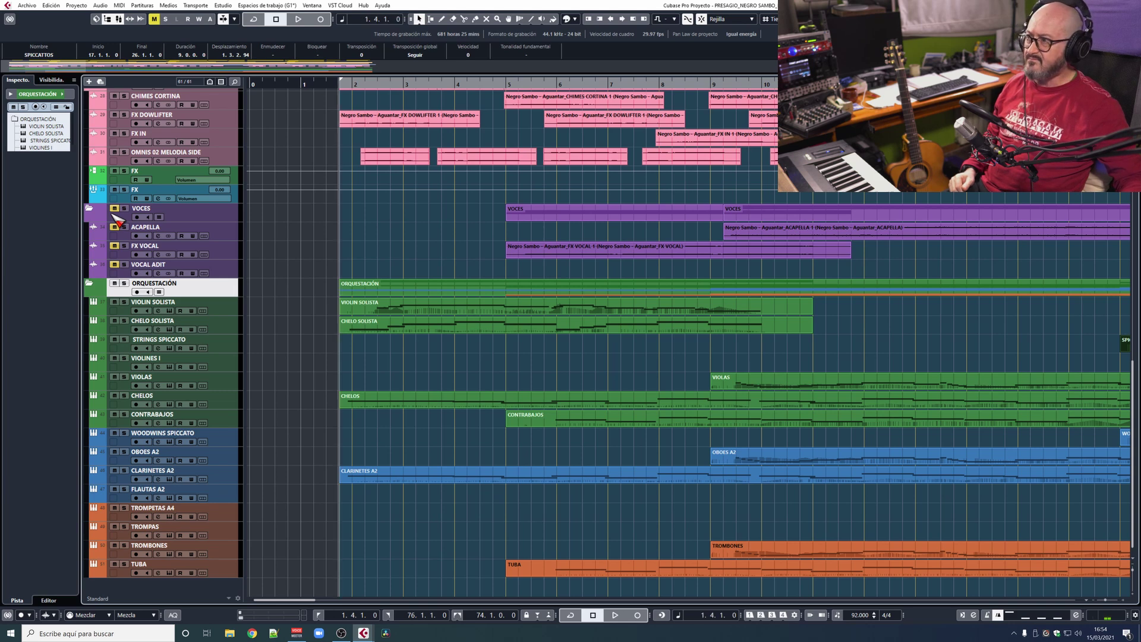
key("space")
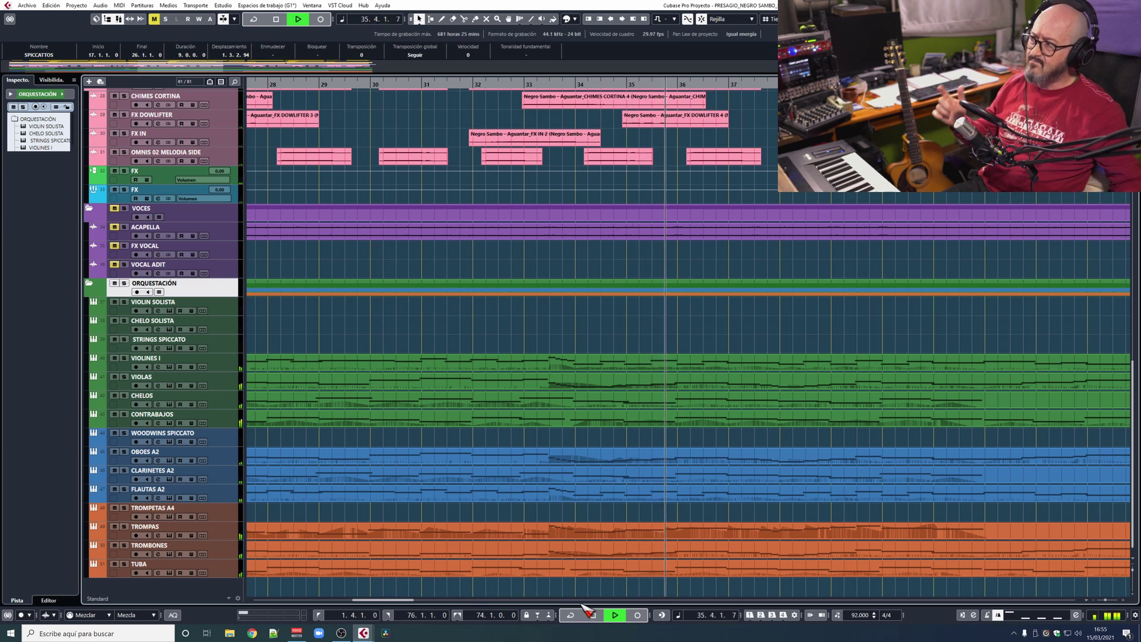
left_click(592, 616)
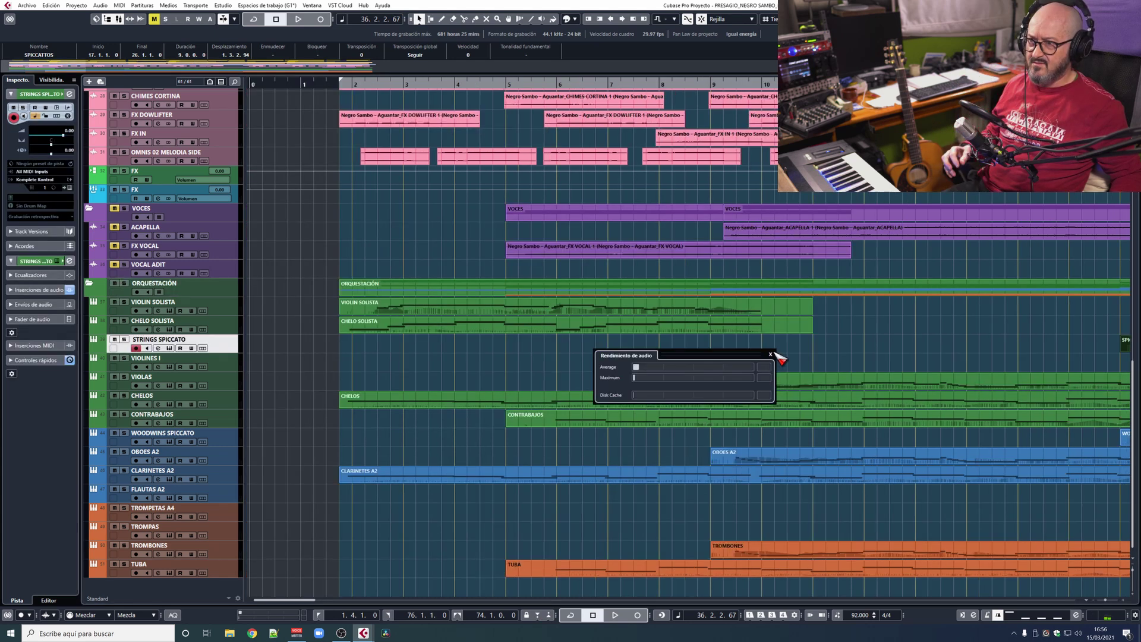
Solo the CONTRABAJOS track and open its part in the key editor, with the left locator set to 4.4.1.0
left_click(776, 353)
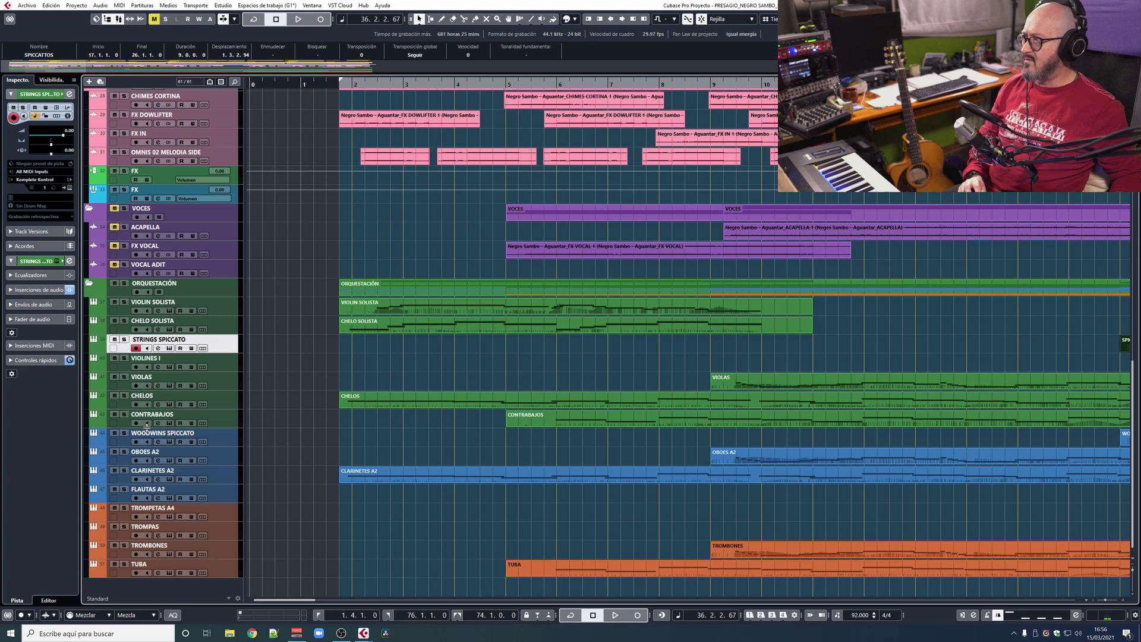
left_click(115, 283)
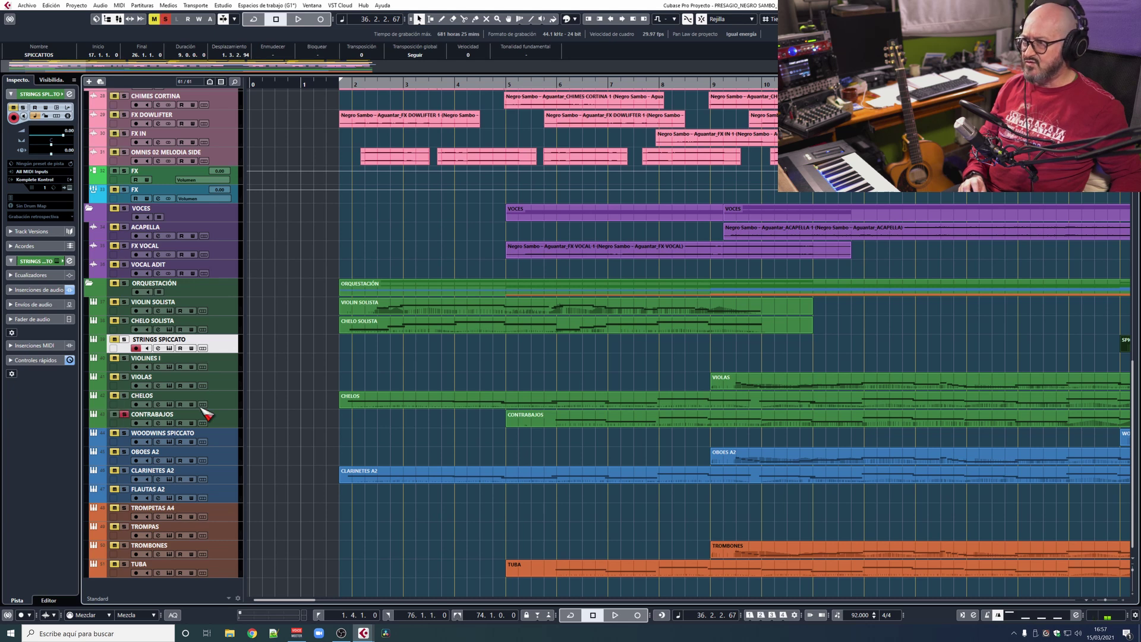
left_click(494, 84, "ctrl")
double_click(620, 414)
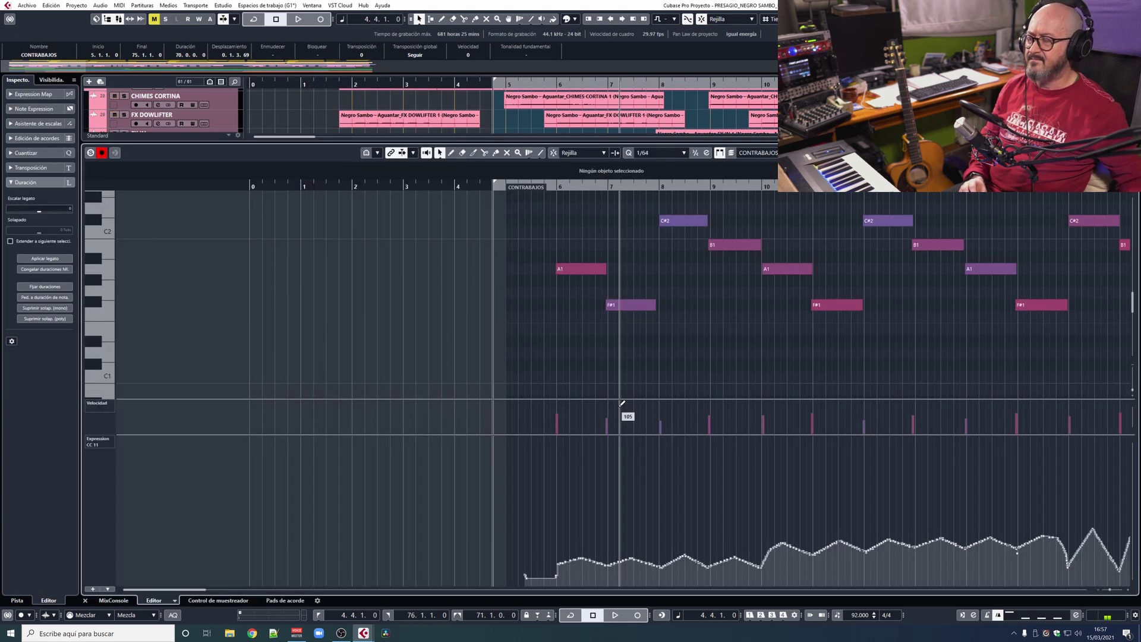
Play the soloed CONTRABAJOS part, follow its notes and expression curve in the key editor, and stop playback in bar 14
key("space")
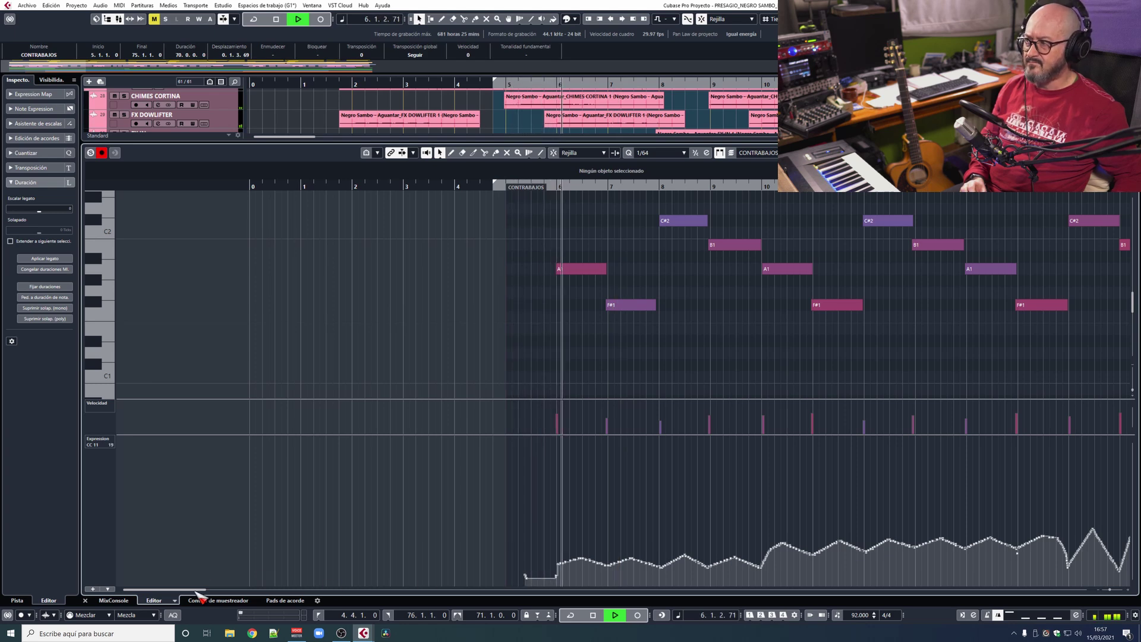
left_click_drag(195, 590, 211, 589)
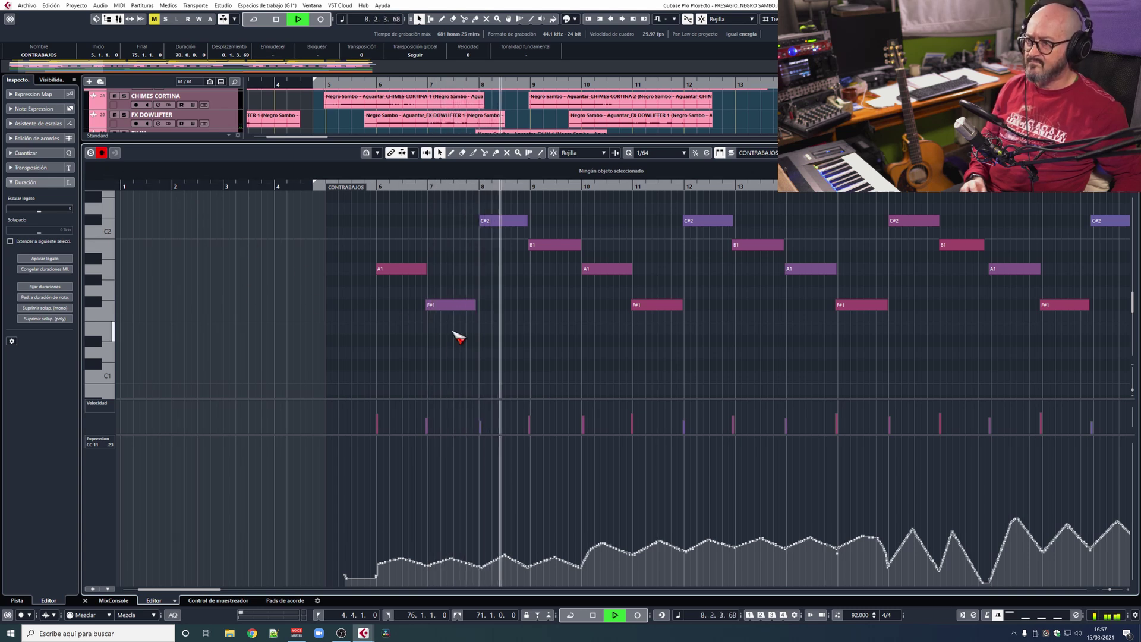
left_click(91, 153)
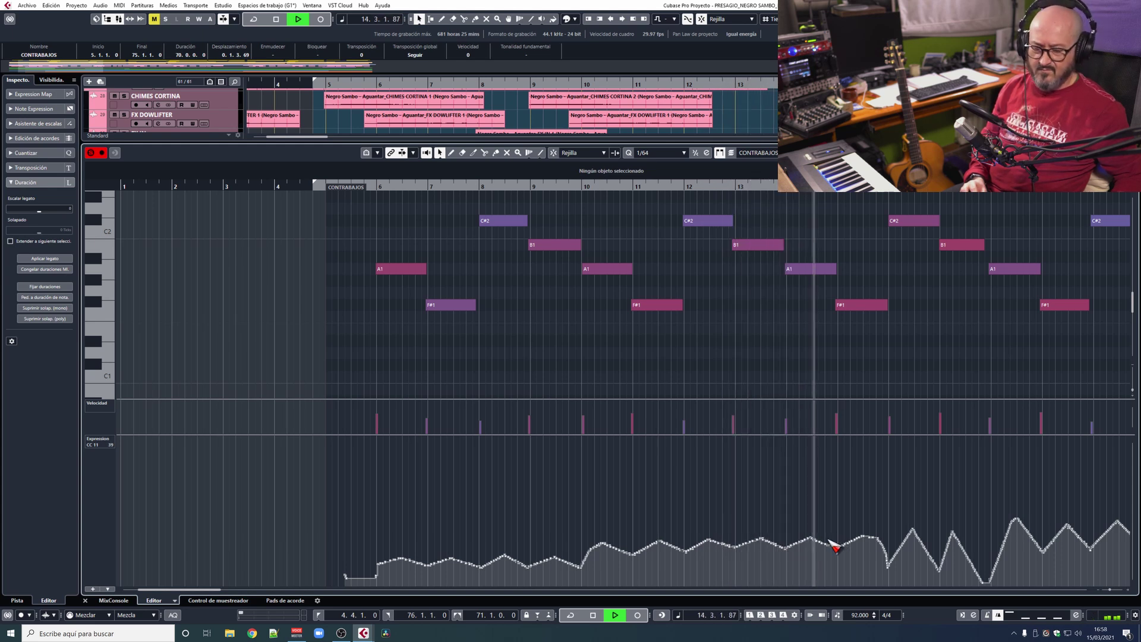
key("space")
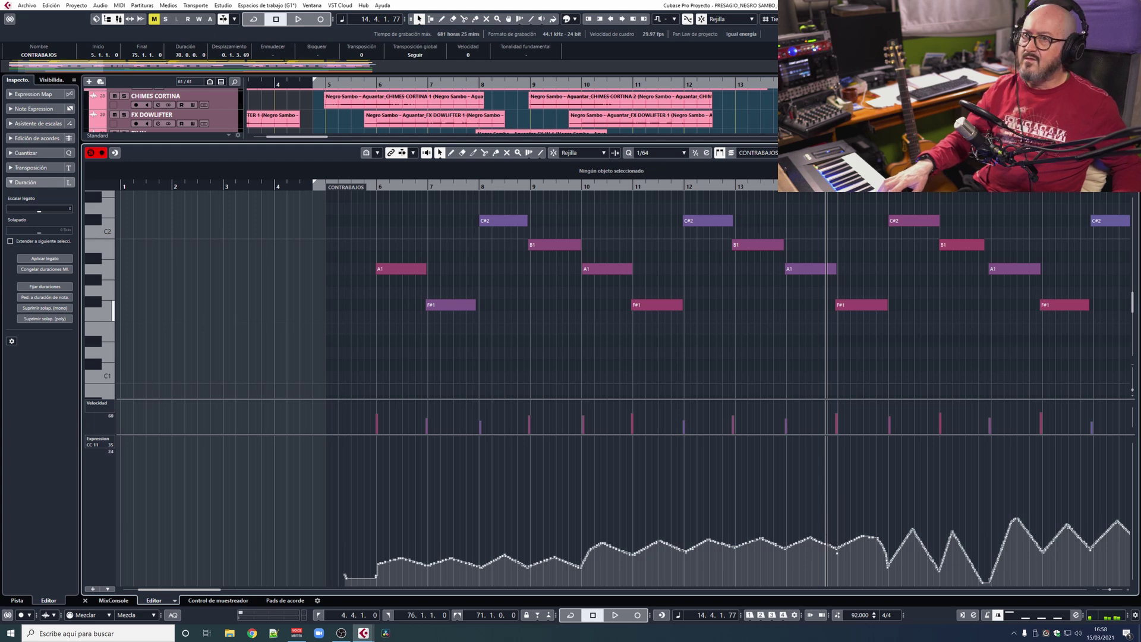
Show the VST instrument rack, view the CONTRABAJOS instrument's Kontakt interface, and close its window
key("ctrl+alt+r")
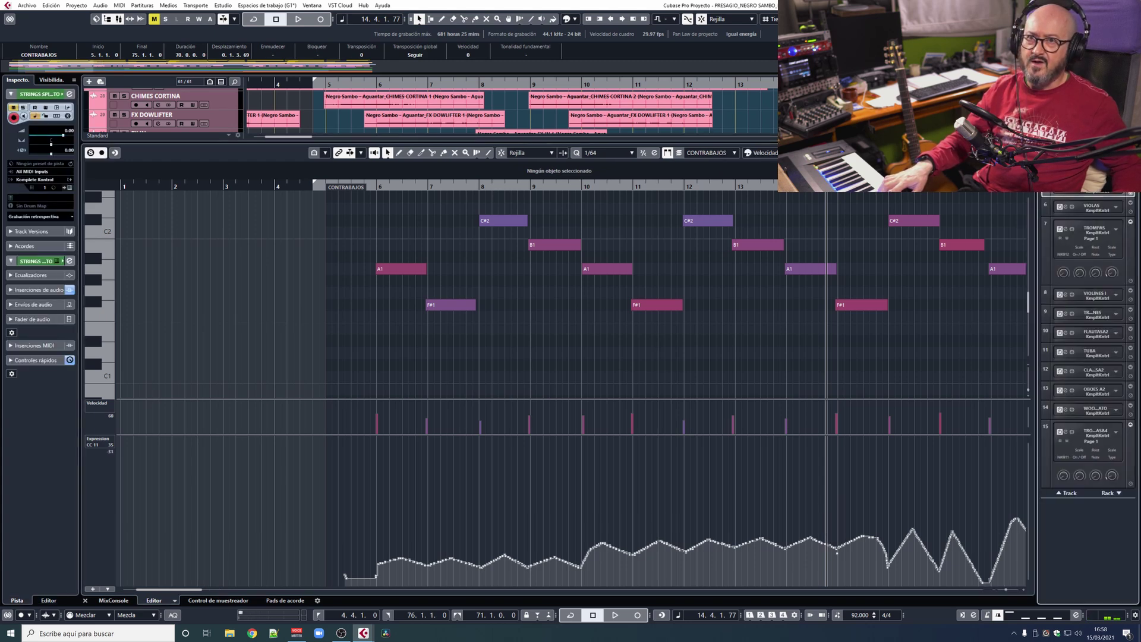
left_click(1066, 133)
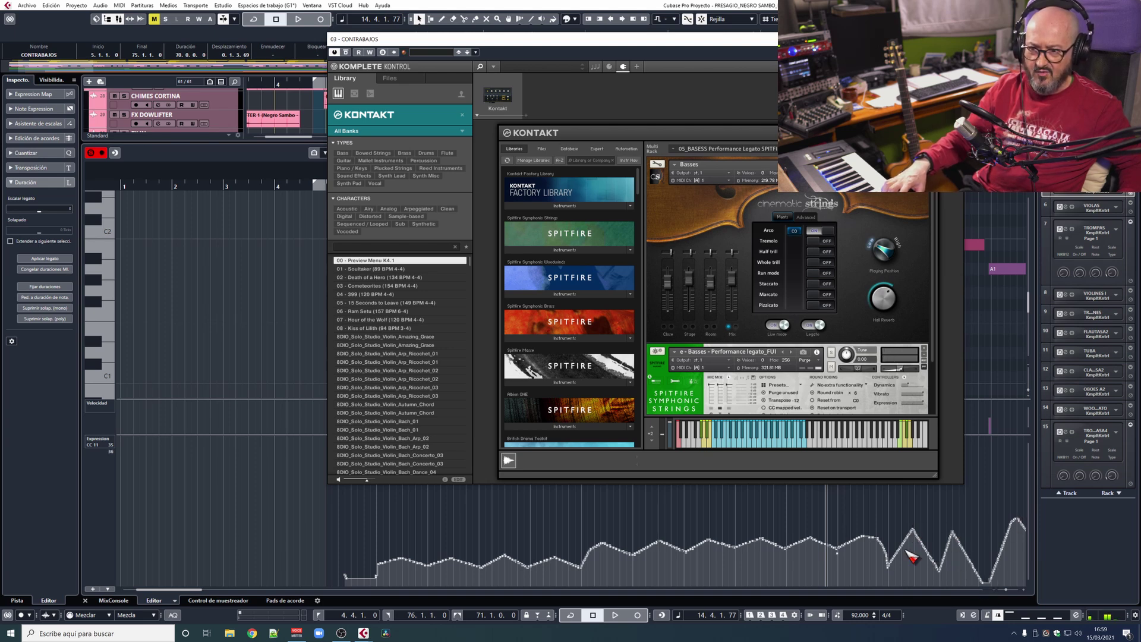
left_click(951, 39)
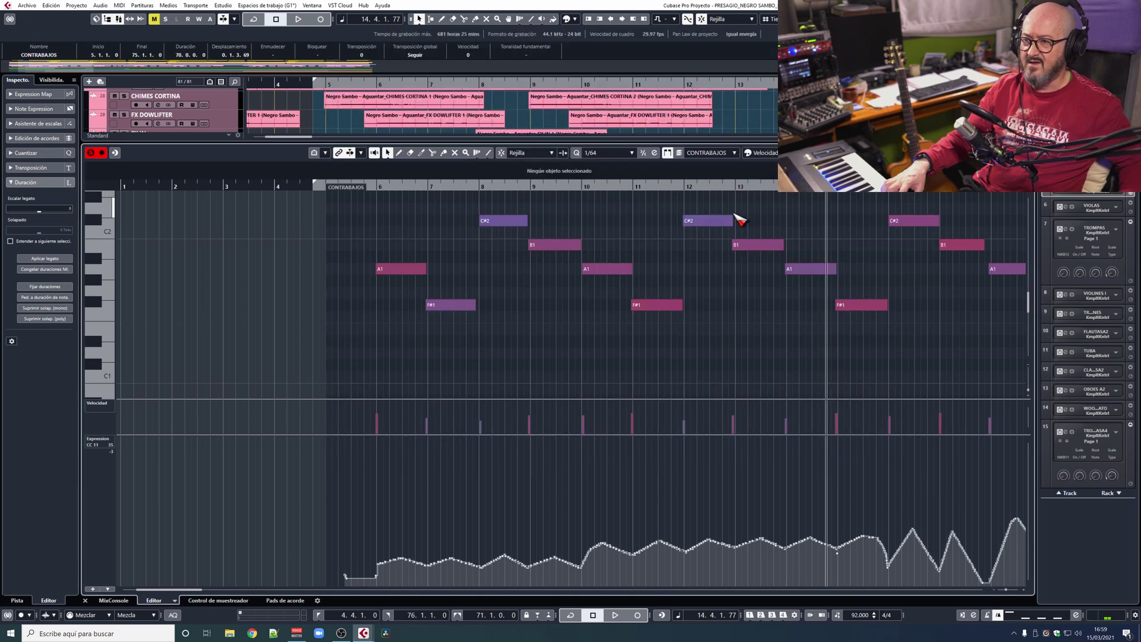
Play from the left locator and redraw the CONTRABAJOS expression curve with straight rising and falling lines from about bar 7 to bar 13
key("KP_1")
key("space")
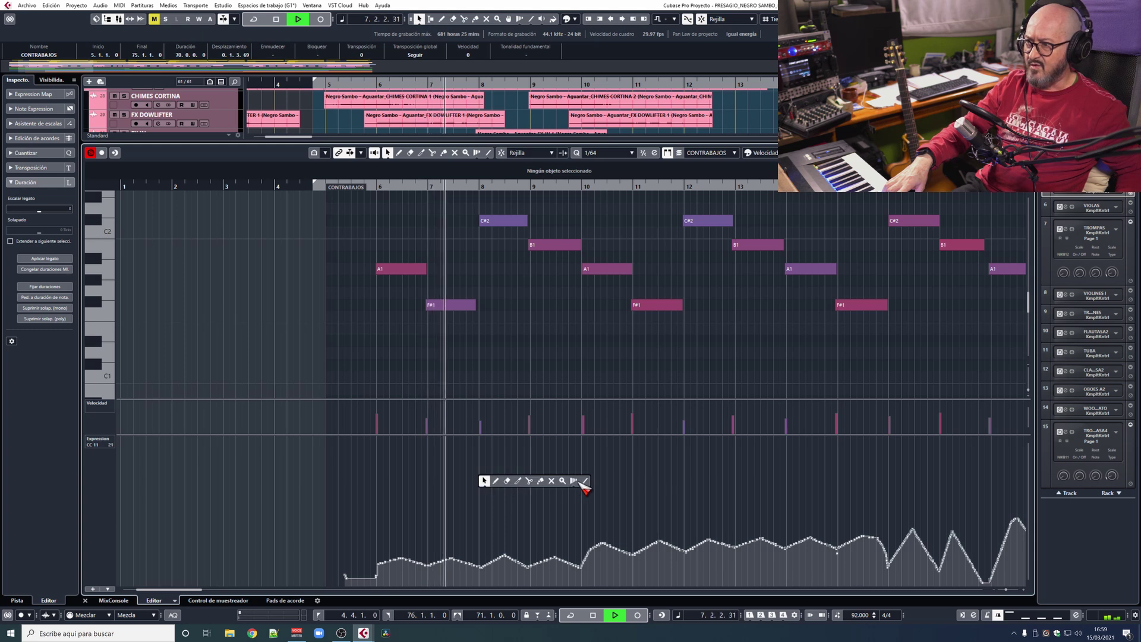
left_click(488, 153)
mouse_move(452, 558)
left_mouse_down()
mouse_move(575, 566)
mouse_move(603, 547)
mouse_move(632, 560)
mouse_move(652, 547)
left_mouse_up()
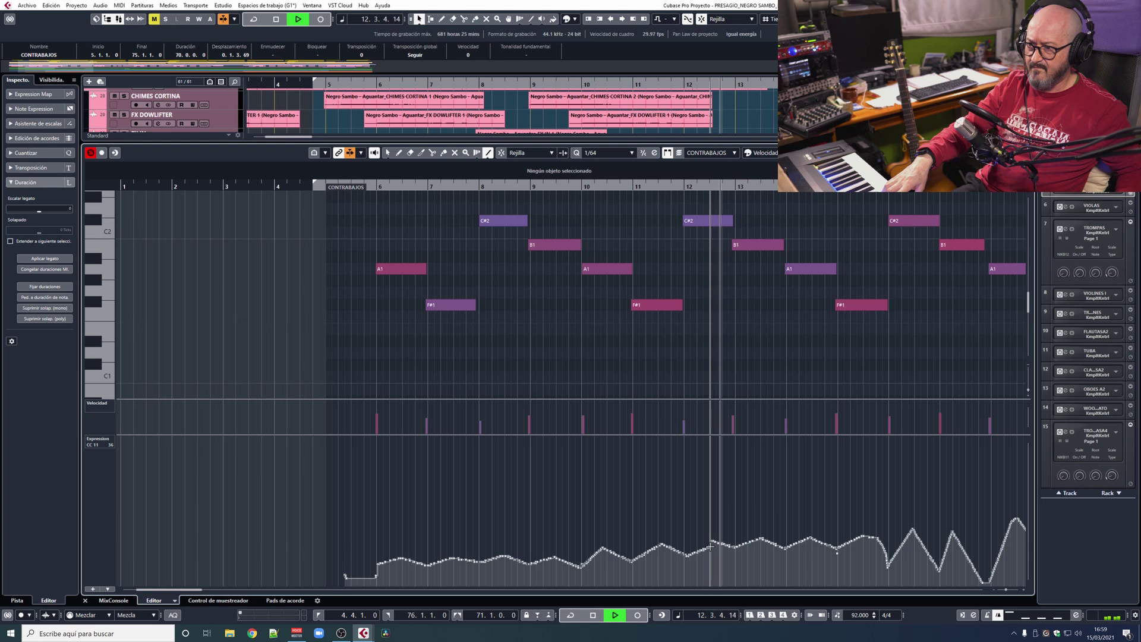
left_click_drag(759, 543, 761, 542)
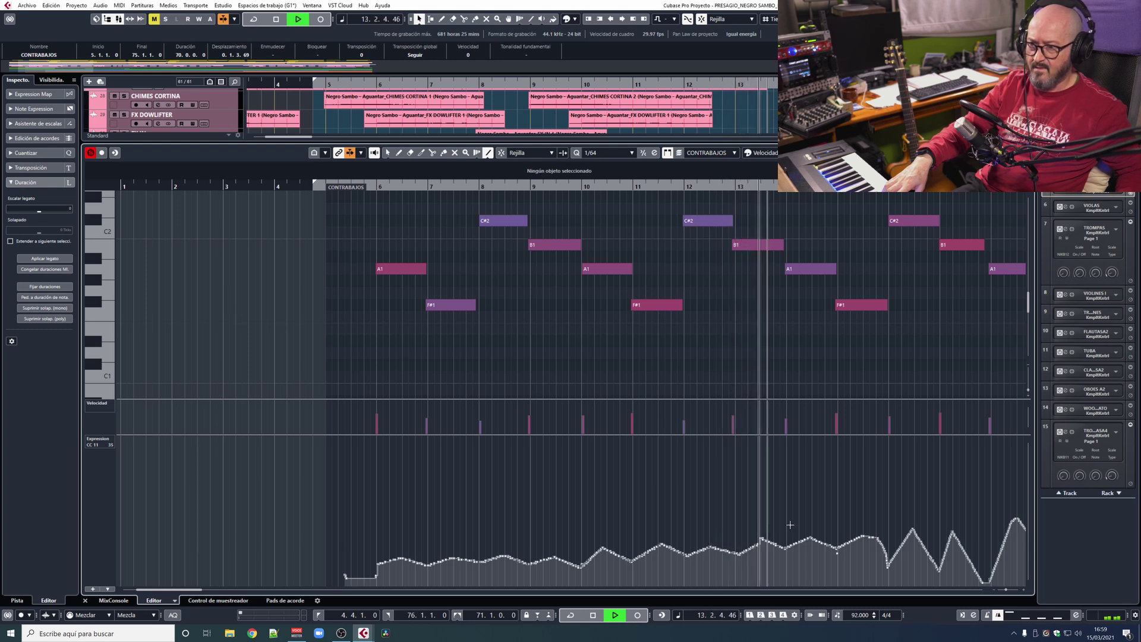
Select the CONTRABAJOS expression events in bars 13 to 15, examine the curve up to bar 25, and stop playback in bar 18
key("1")
left_click_drag(760, 463, 894, 586)
left_click_drag(827, 439, 829, 443)
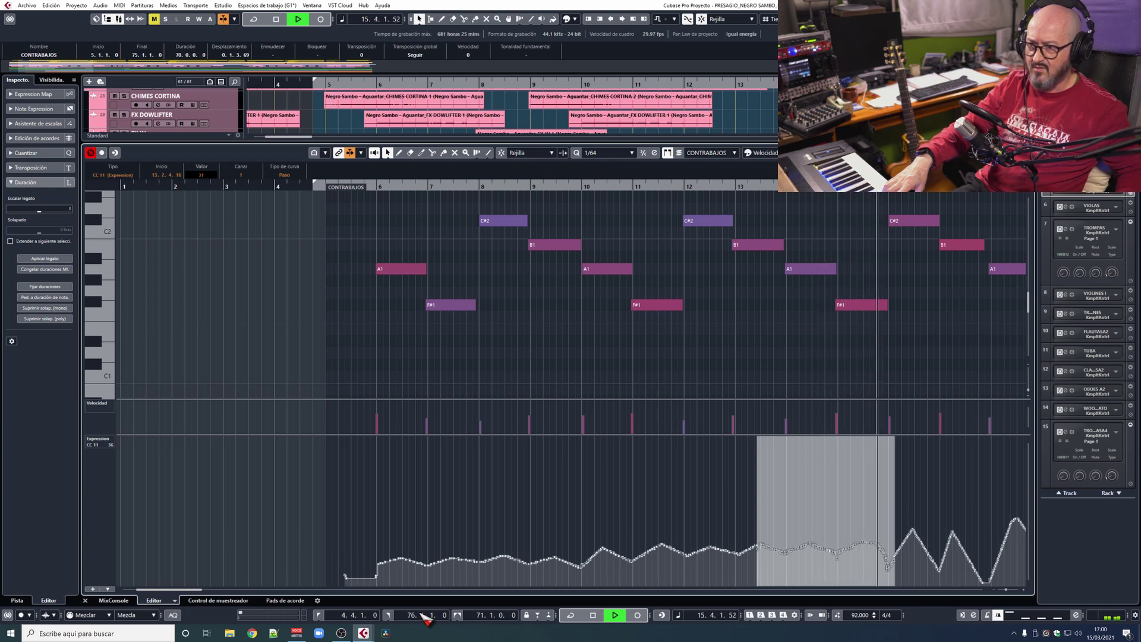
left_click_drag(173, 590, 232, 601)
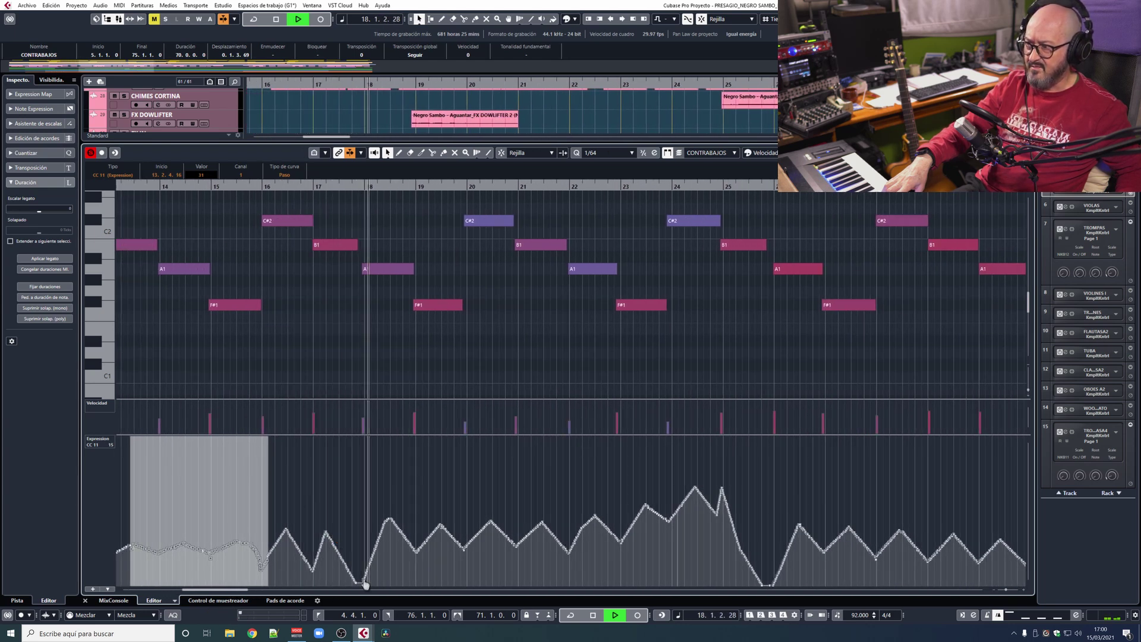
left_click(593, 615)
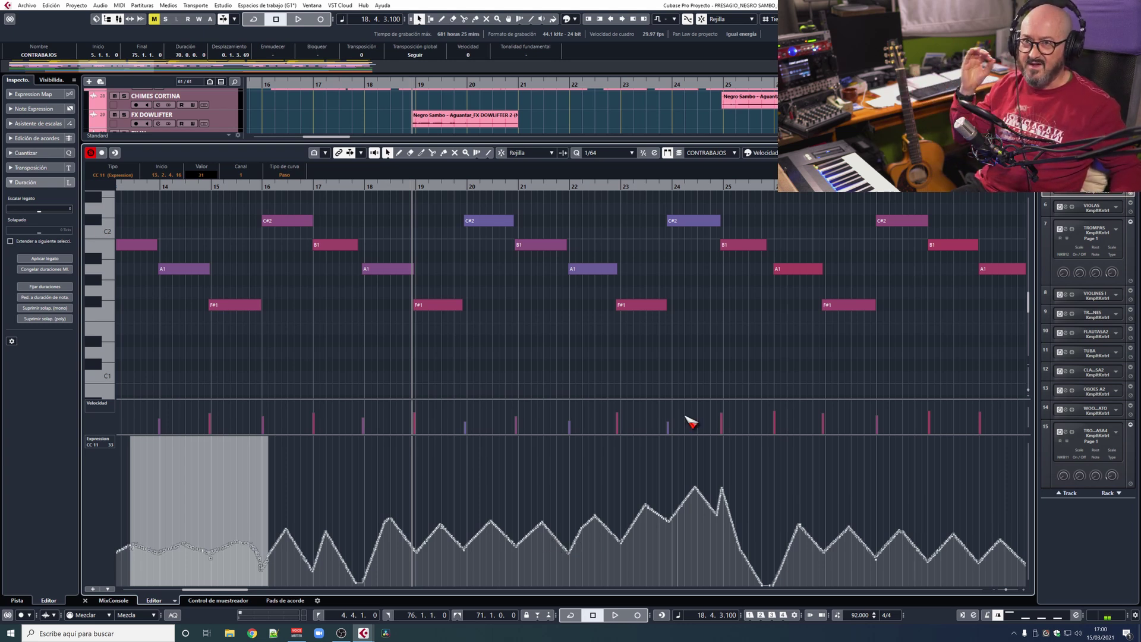
Close the key editor, play the soloed VIOLAS track from the left locator and open its part for editing
left_click(1115, 19)
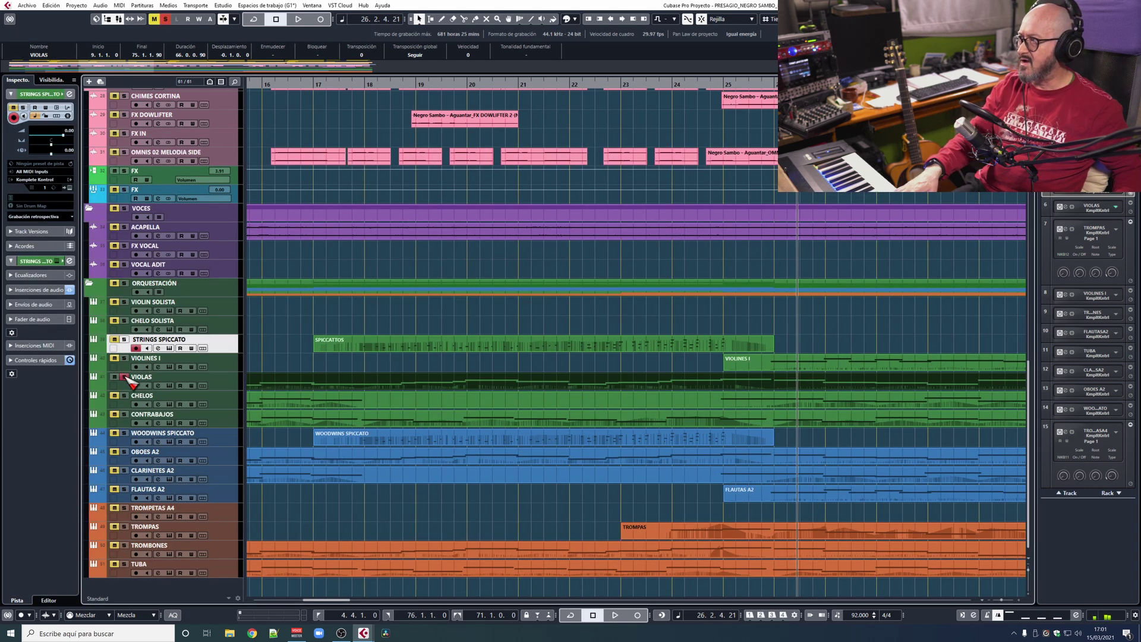
left_click(364, 435)
key("KP_1")
key("space")
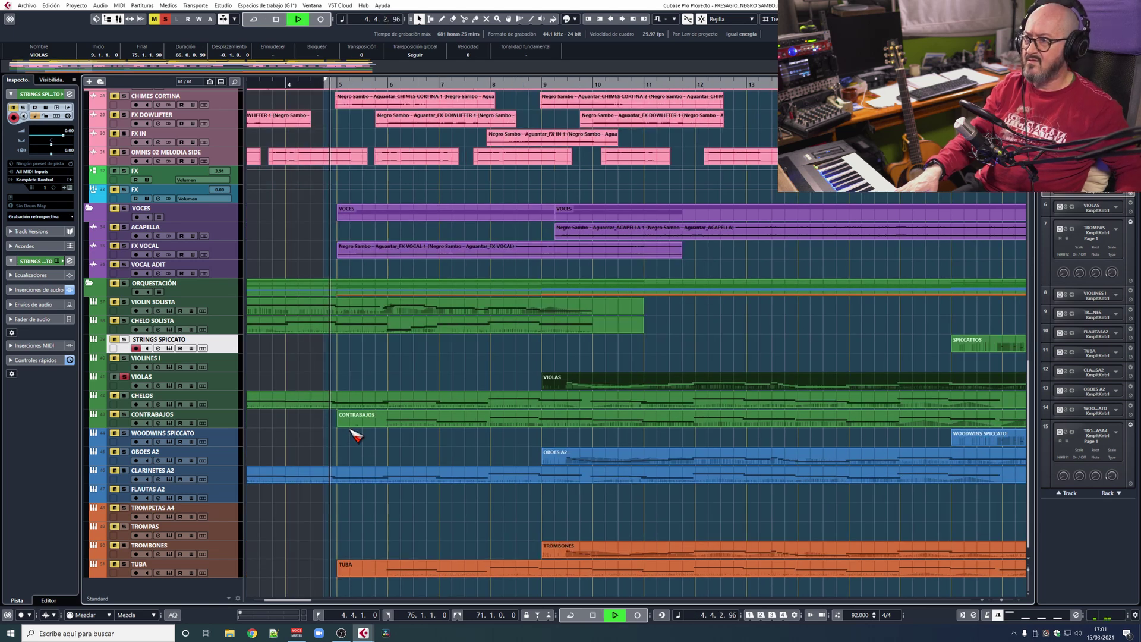
double_click(604, 383)
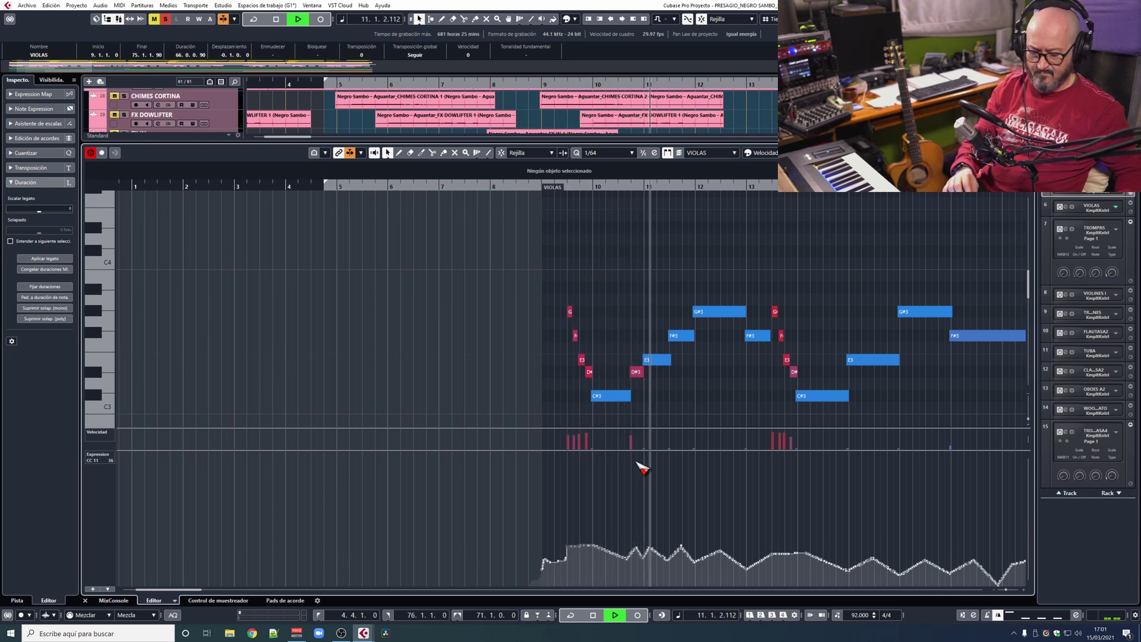
Redraw the VIOLAS expression curve with a deeper straight-line dip in bar 10, listen to the passage and stop playback in bar 14
right_click(634, 509)
left_click(693, 512)
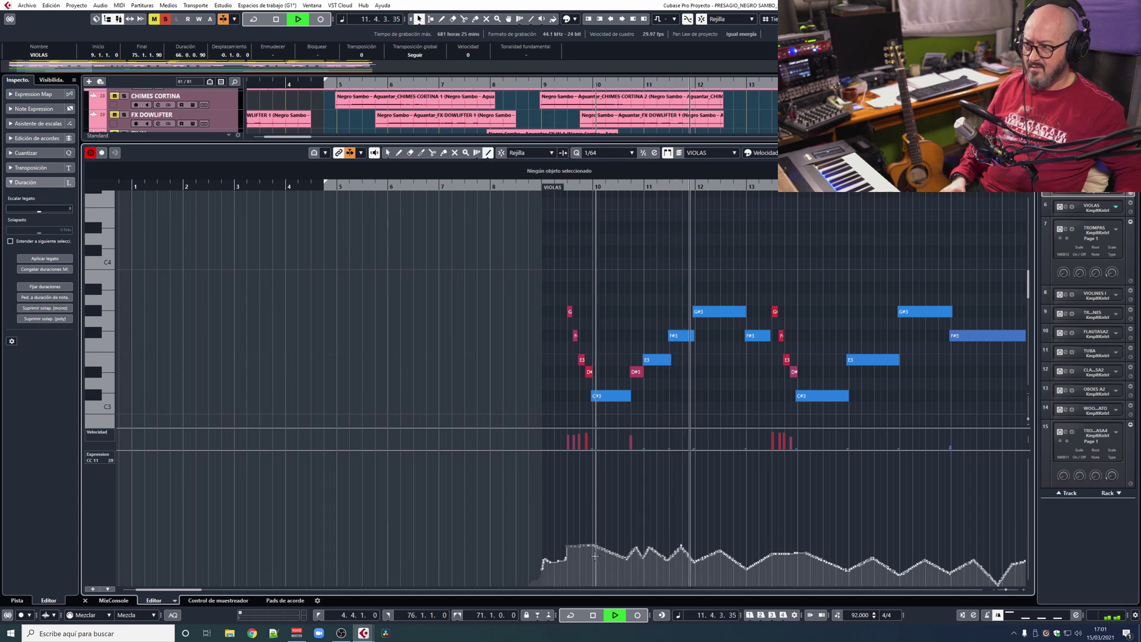
left_click_drag(593, 548, 636, 548)
left_click(529, 187)
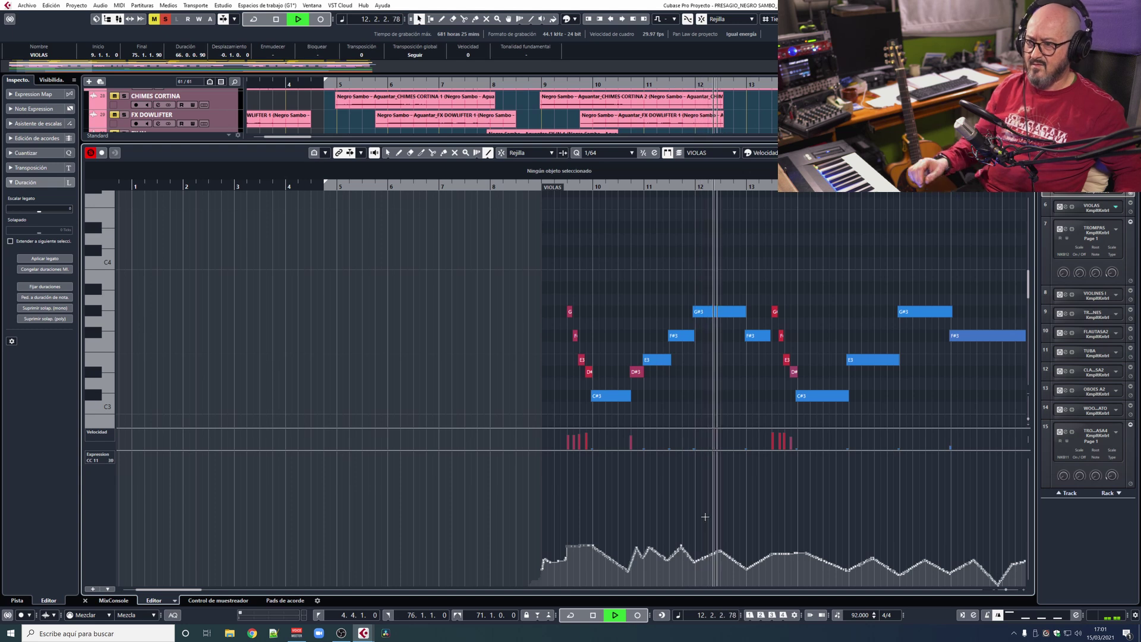
left_click(593, 615)
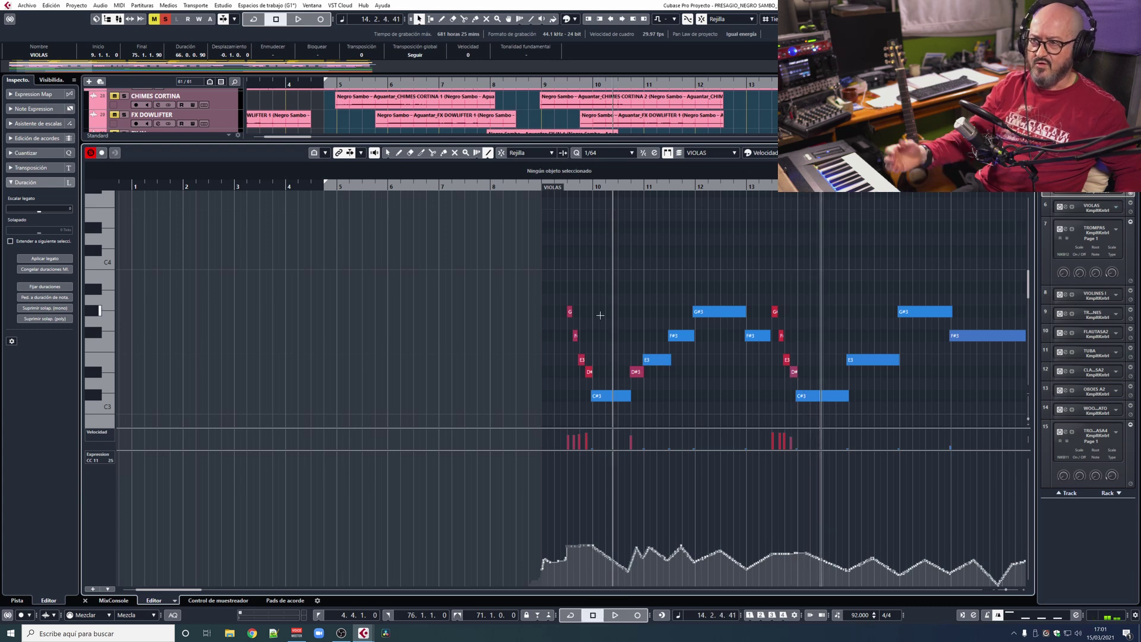
Return to the selection tool and examine the long C#3 and G#3 notes of the VIOLAS part
right_click(460, 314)
left_click(462, 316)
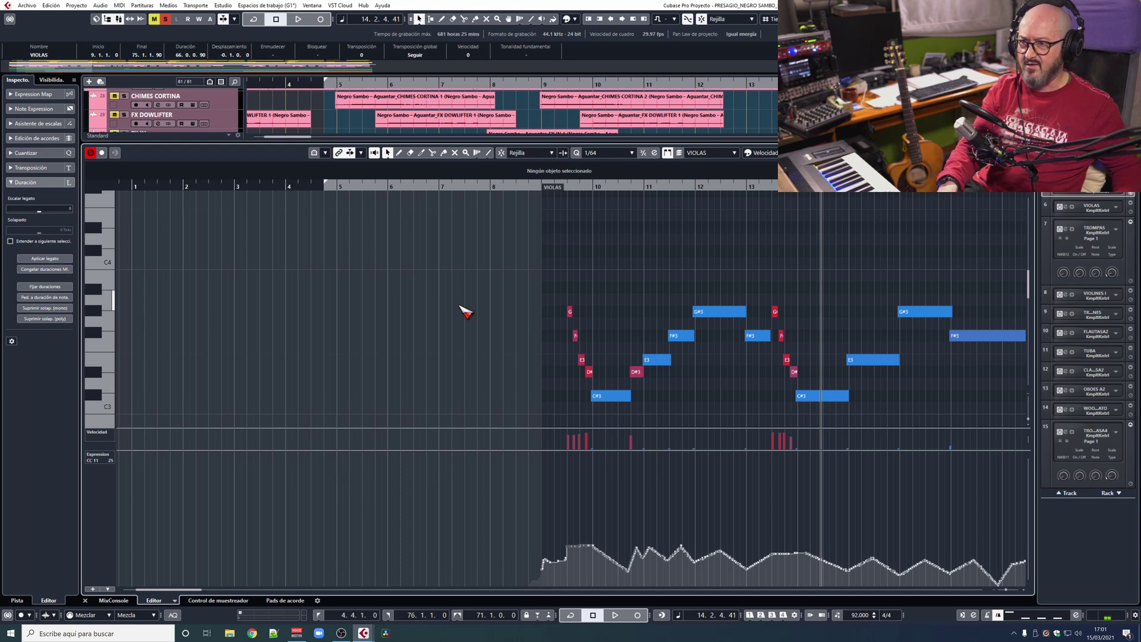
left_click(609, 395)
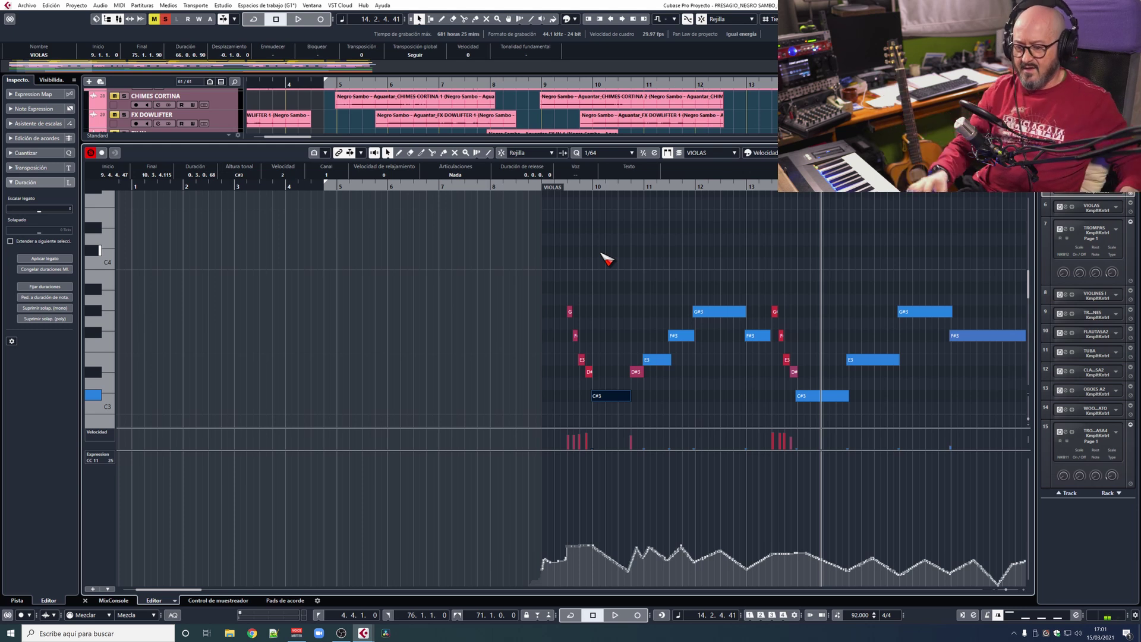
left_click(720, 312)
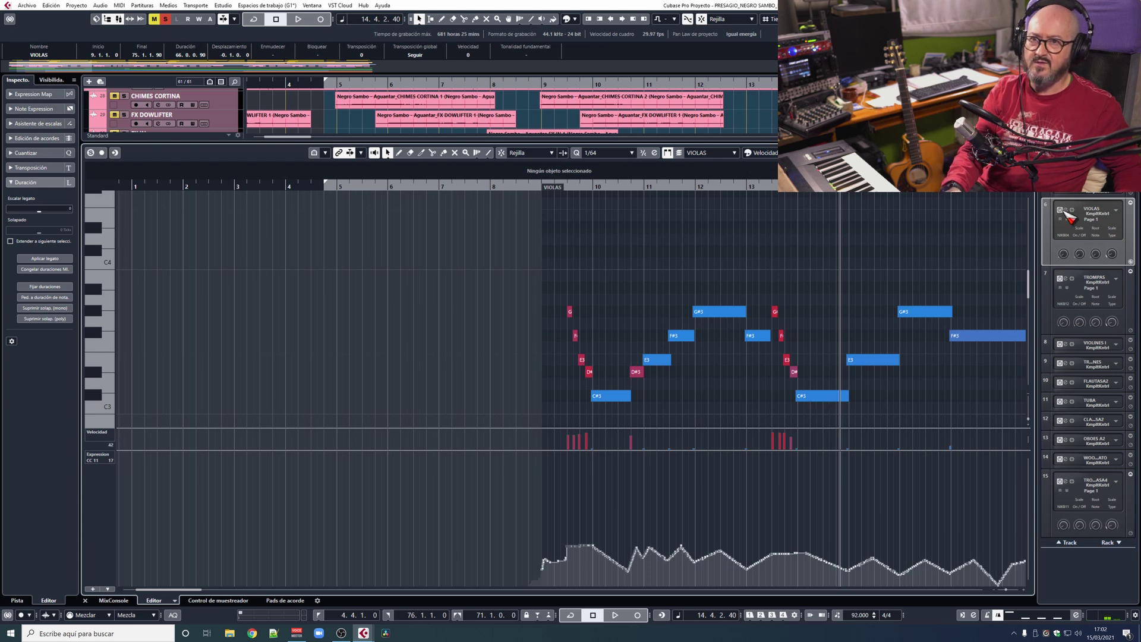
View the VIOLAS instrument's Kontakt interface, then close its window and the key editor
left_click(1067, 216)
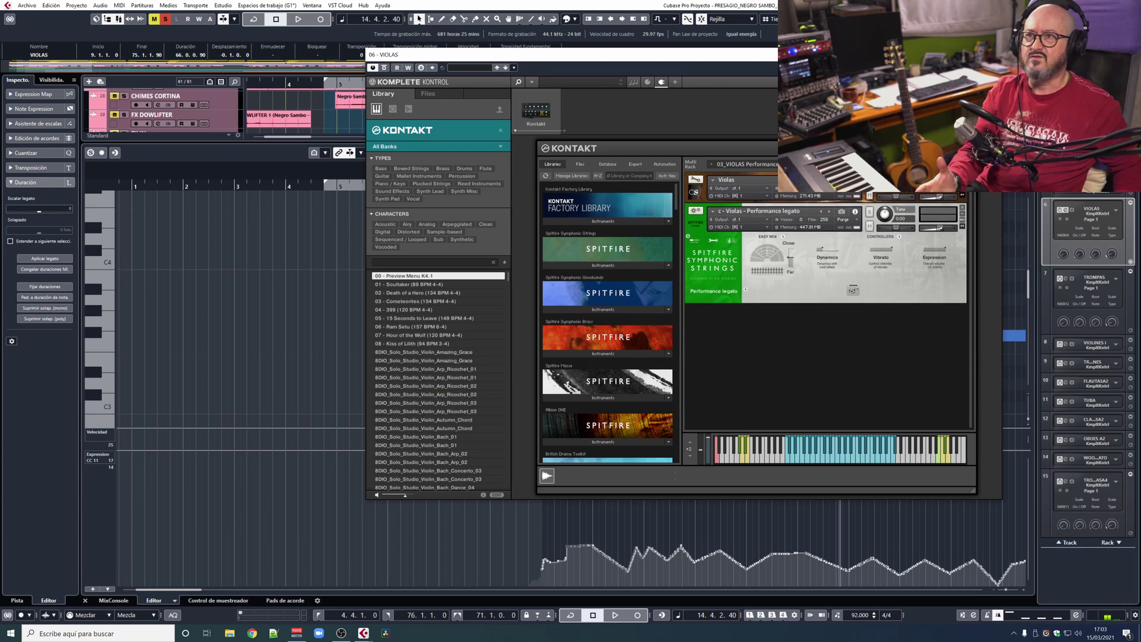
left_click(989, 54)
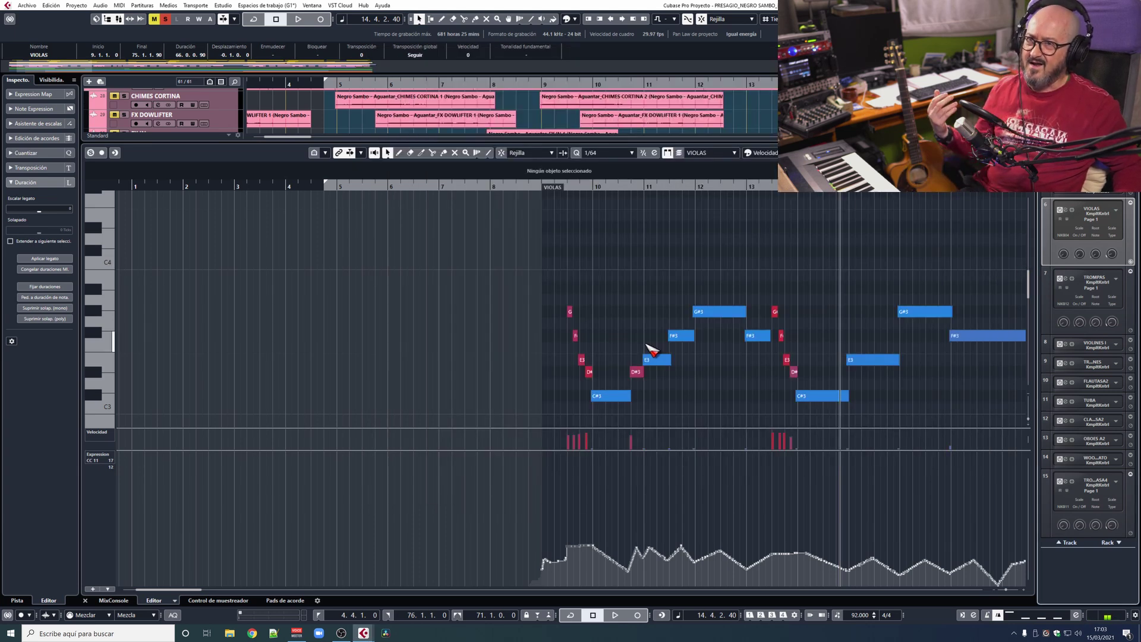
key("Return")
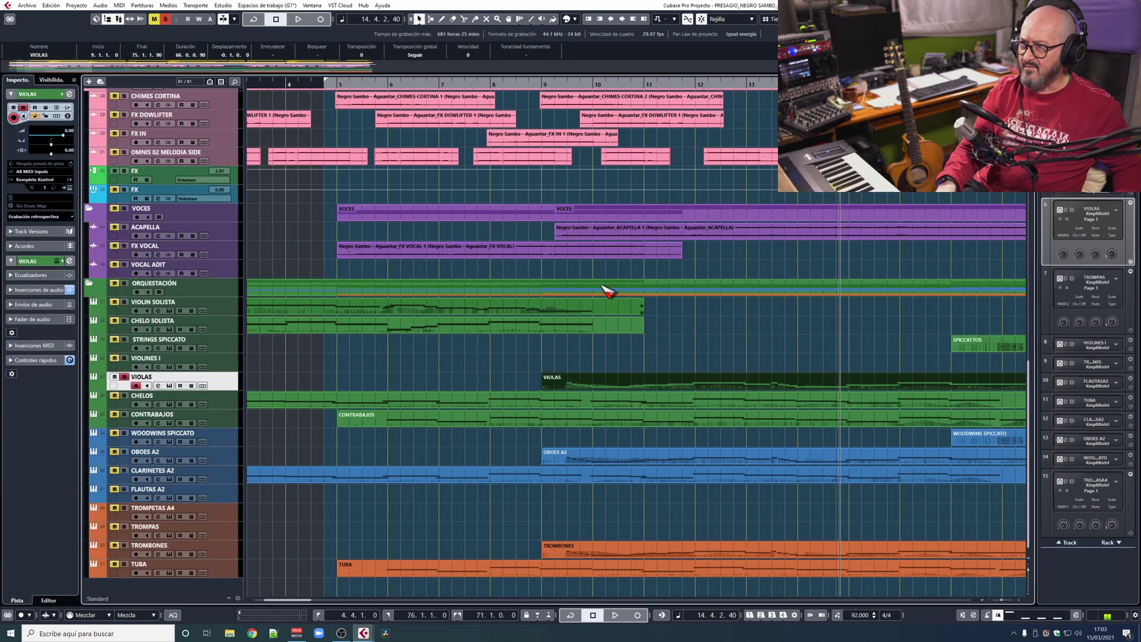
Place the playhead in bar 9 and solo the whole ORQUESTACIÓN folder
left_click(556, 84)
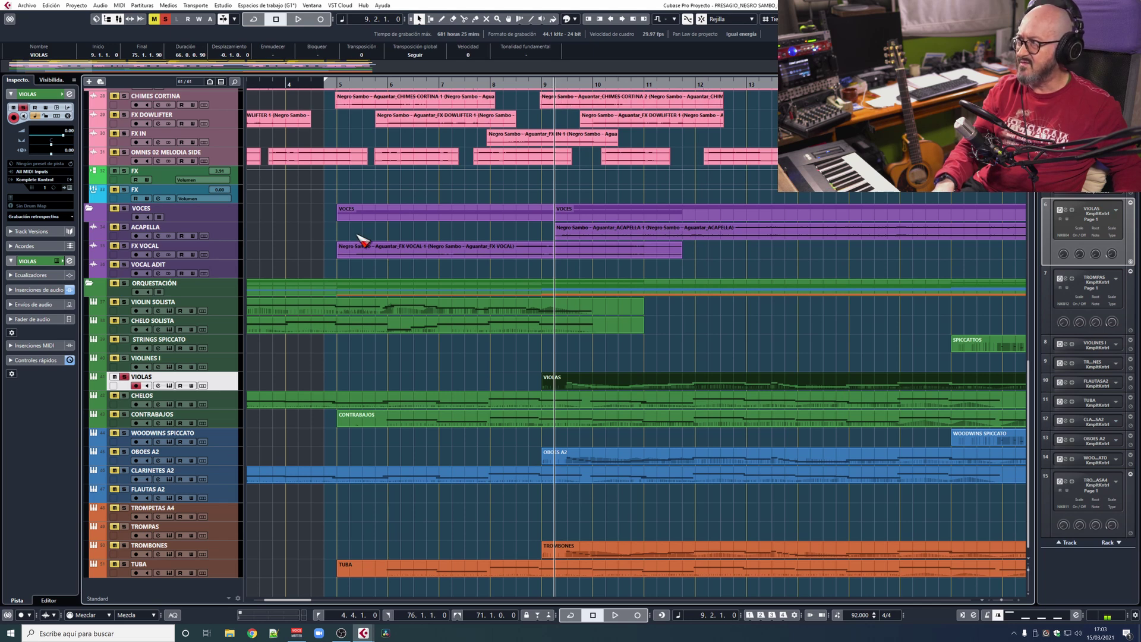
left_click(124, 284)
left_click(124, 284)
left_click(124, 284)
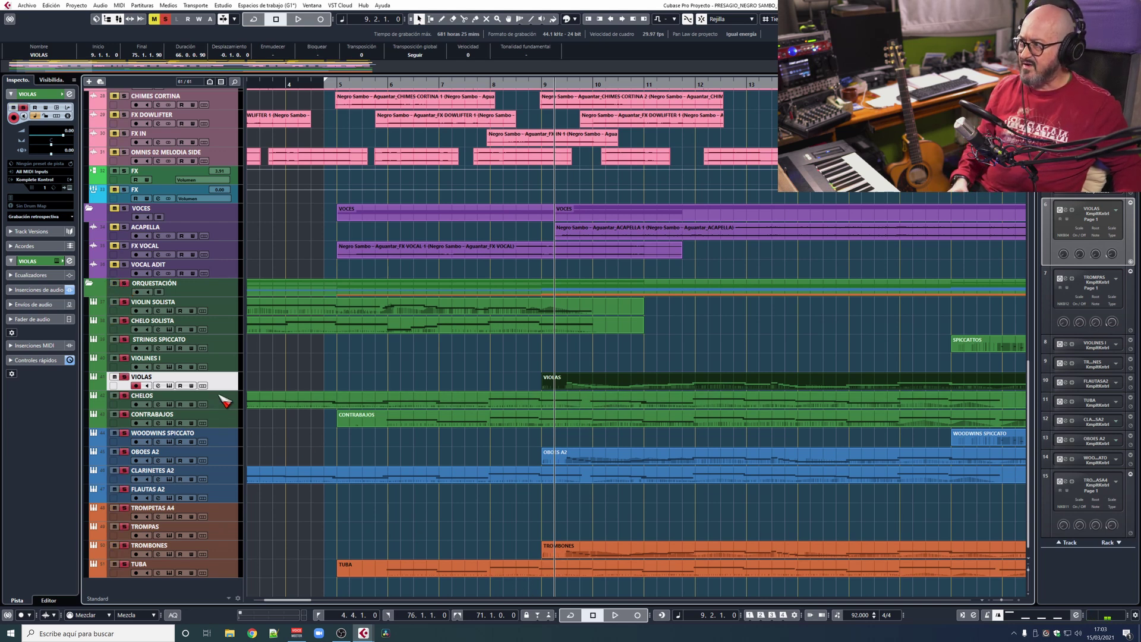
Enlarge the VIOLAS, OBOES A2 and TROMBONES tracks to compare their parts, and start playback in bar 9
left_click_drag(218, 389, 232, 433)
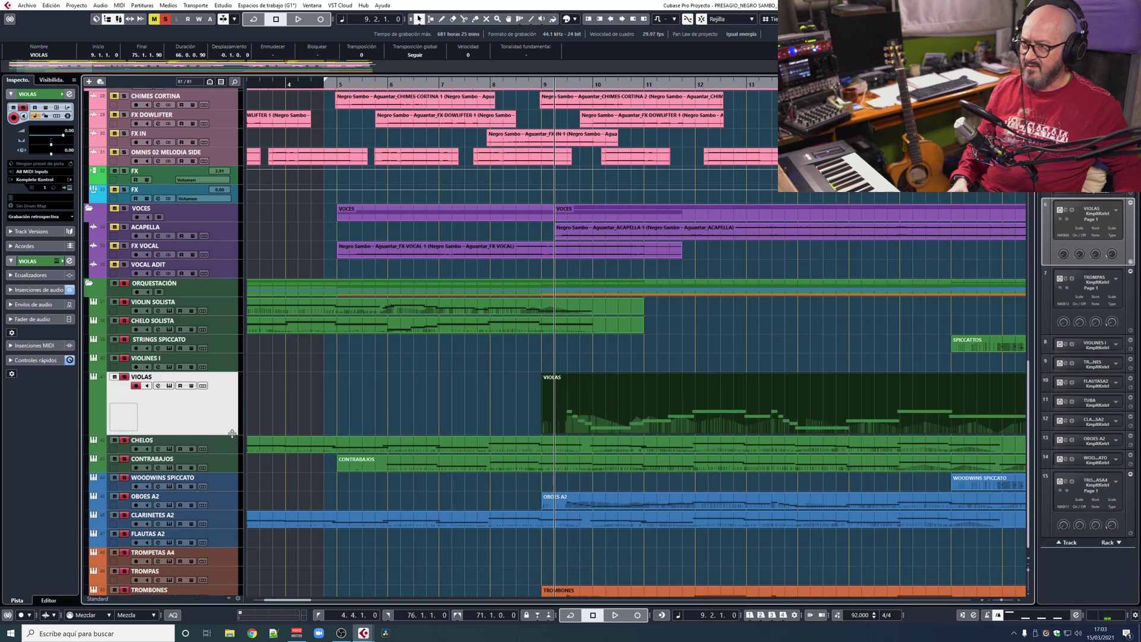
left_click_drag(240, 511, 246, 560)
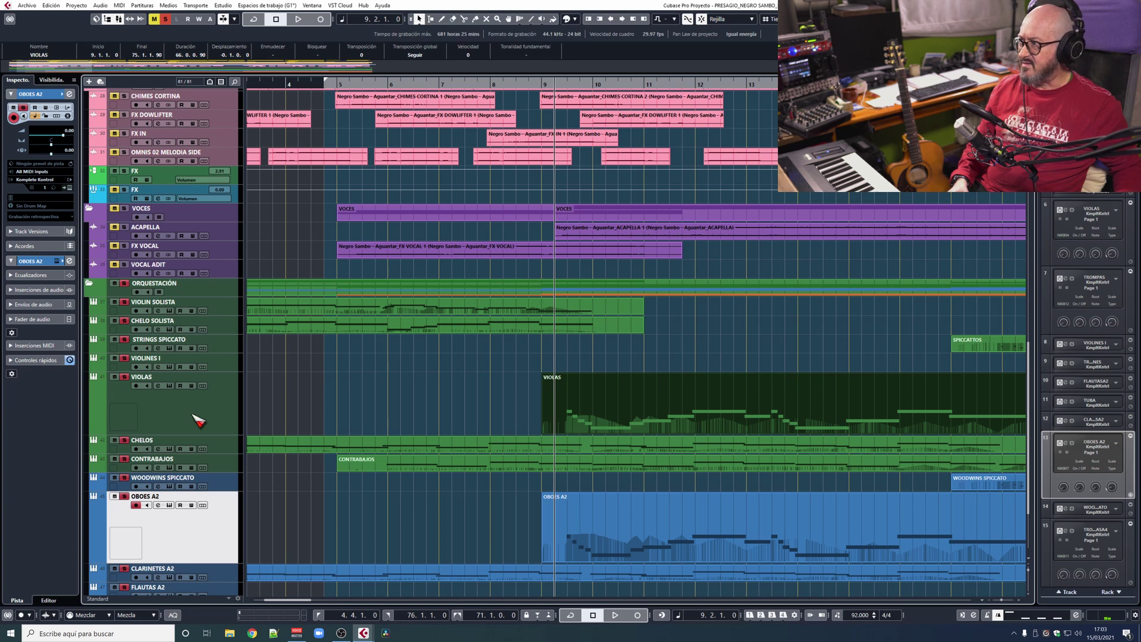
scroll(400, 400, "down", 3)
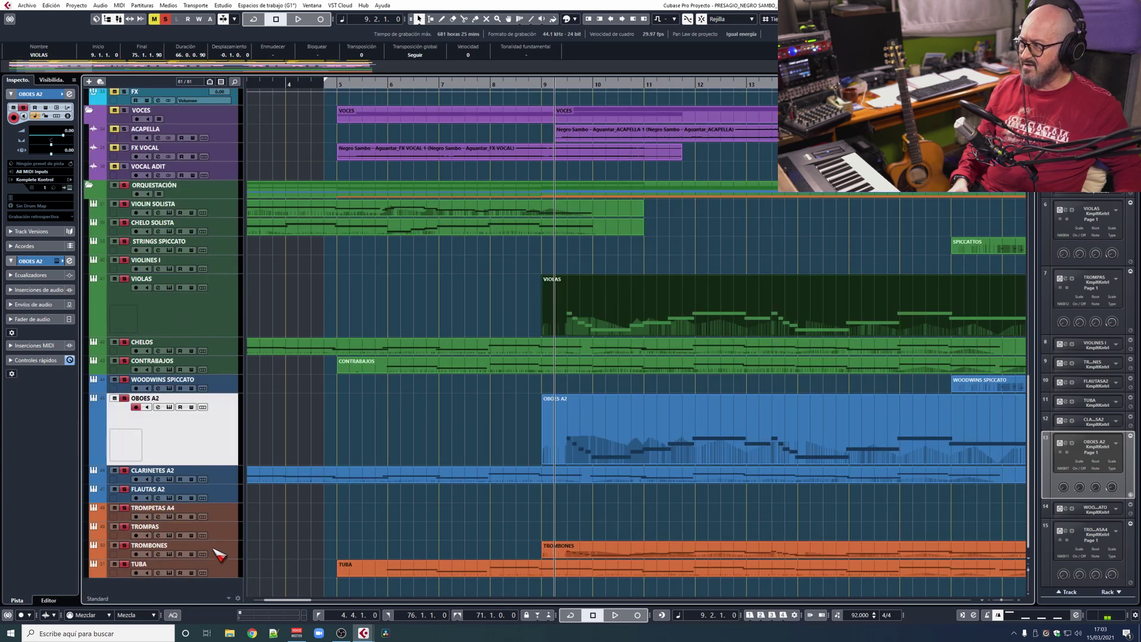
mouse_move(224, 559)
left_mouse_down()
mouse_move(227, 585)
mouse_move(235, 568)
left_mouse_up()
scroll(456, 423, "down", 1)
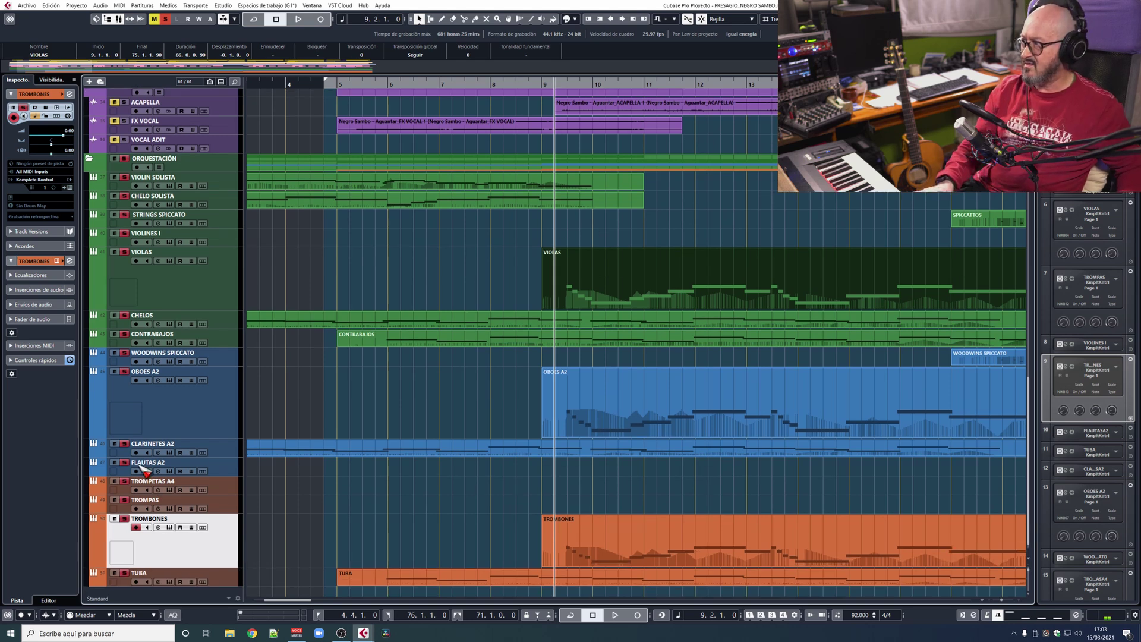
key("space")
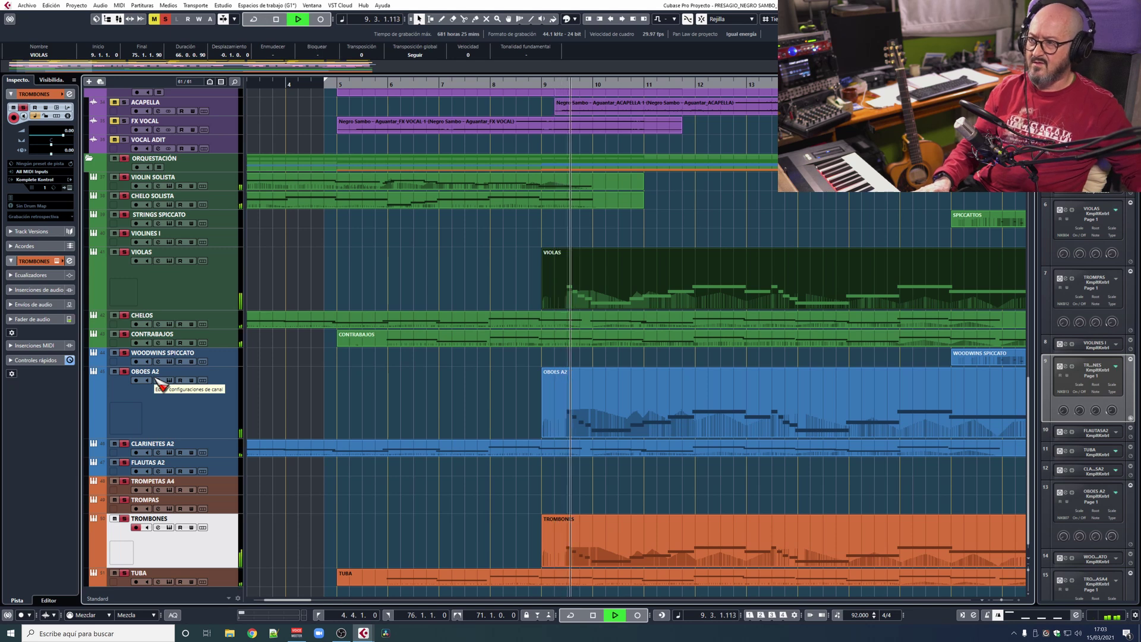
Stop playback and set the left locator and the playhead to bar 57, beat 2
key("space")
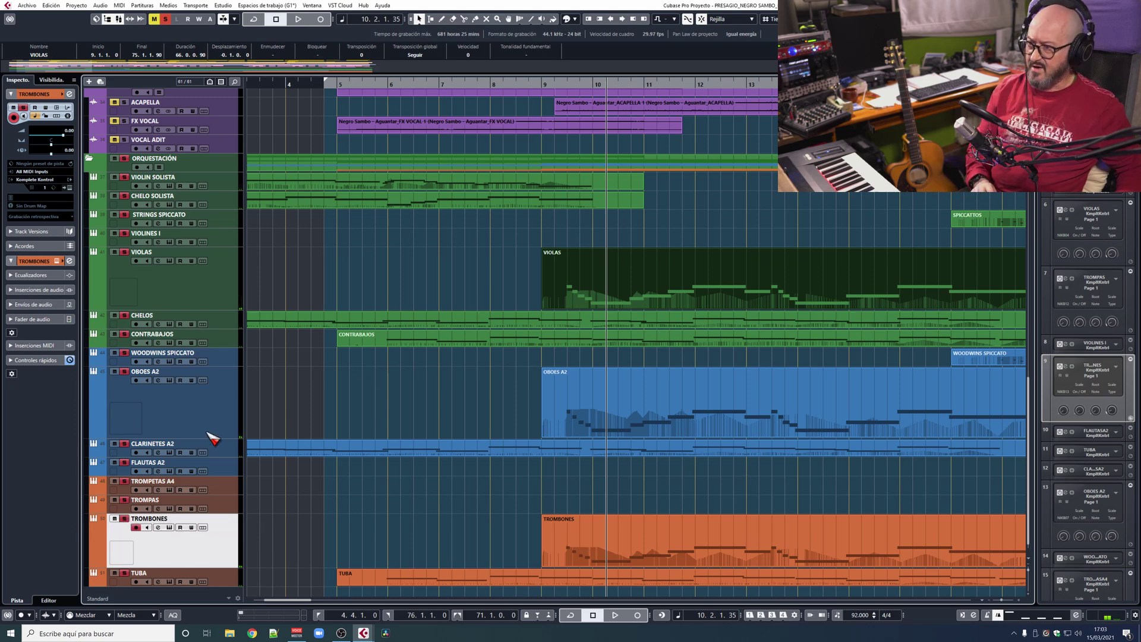
left_click_drag(297, 600, 453, 602)
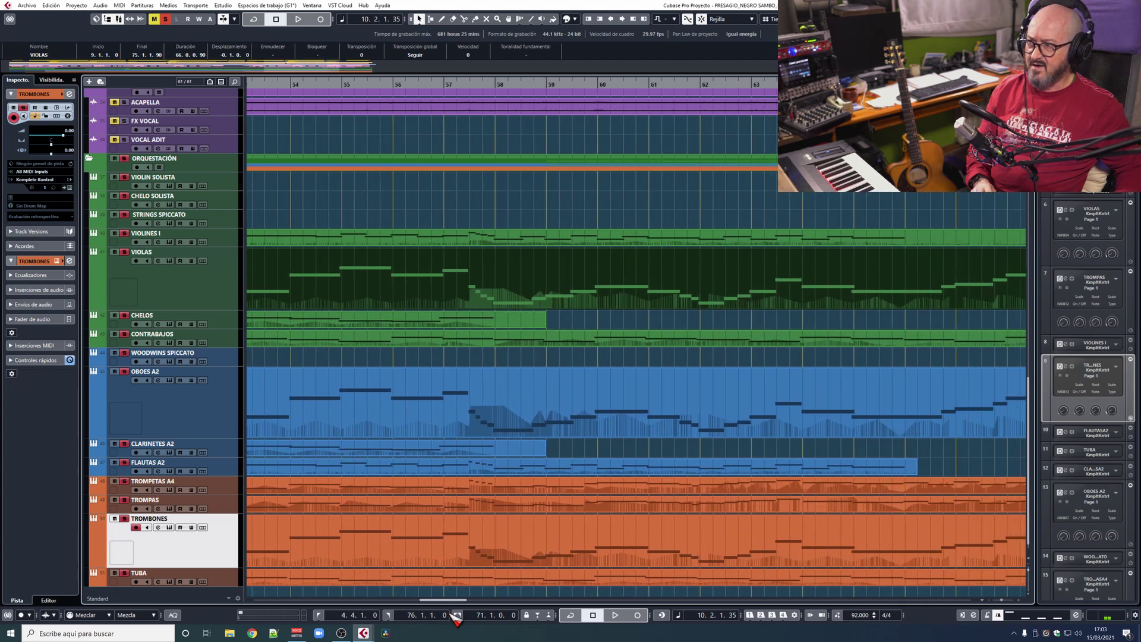
left_click(457, 83, "ctrl")
key("KP_1")
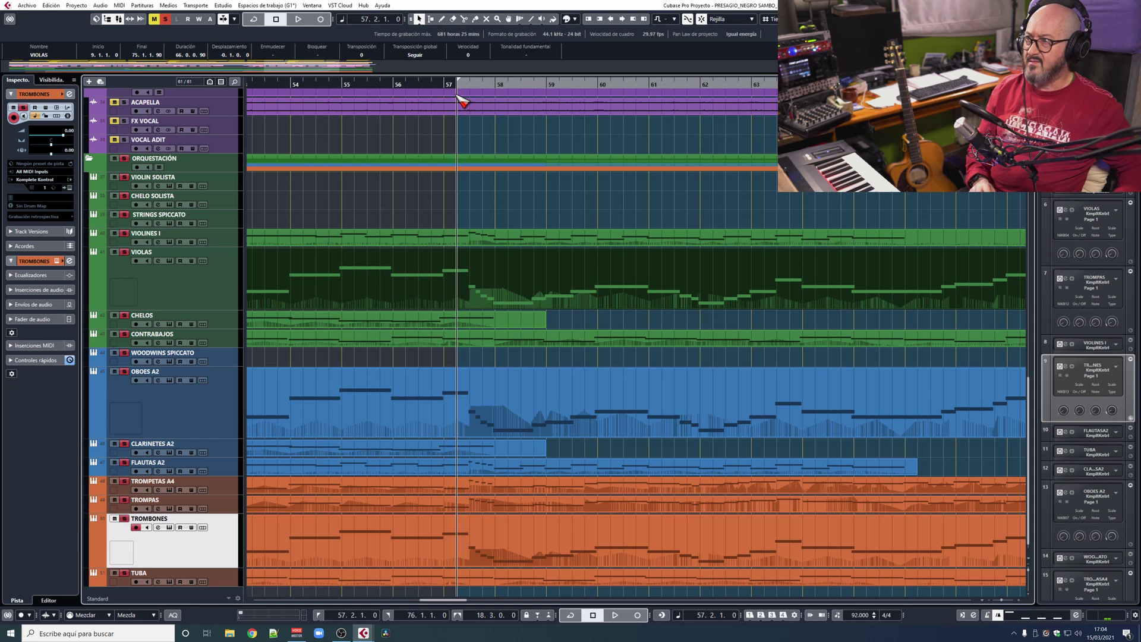
Open the VIOLAS part in the key editor and audition its descending G#3 to C#3 run in bar 57
double_click(521, 290)
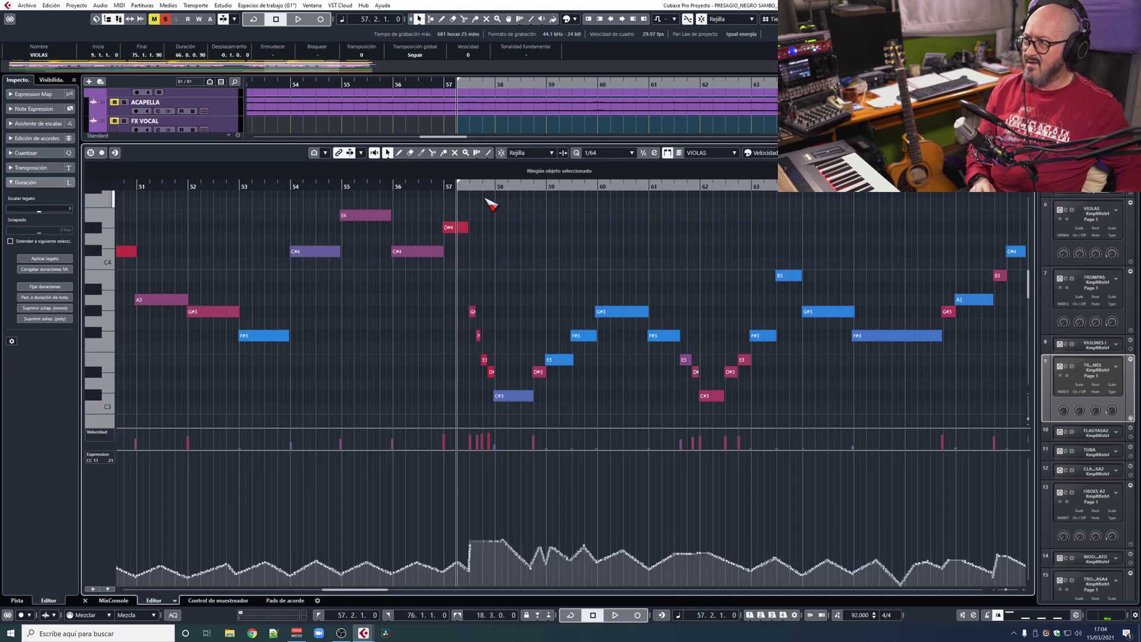
left_click_drag(482, 187, 500, 222)
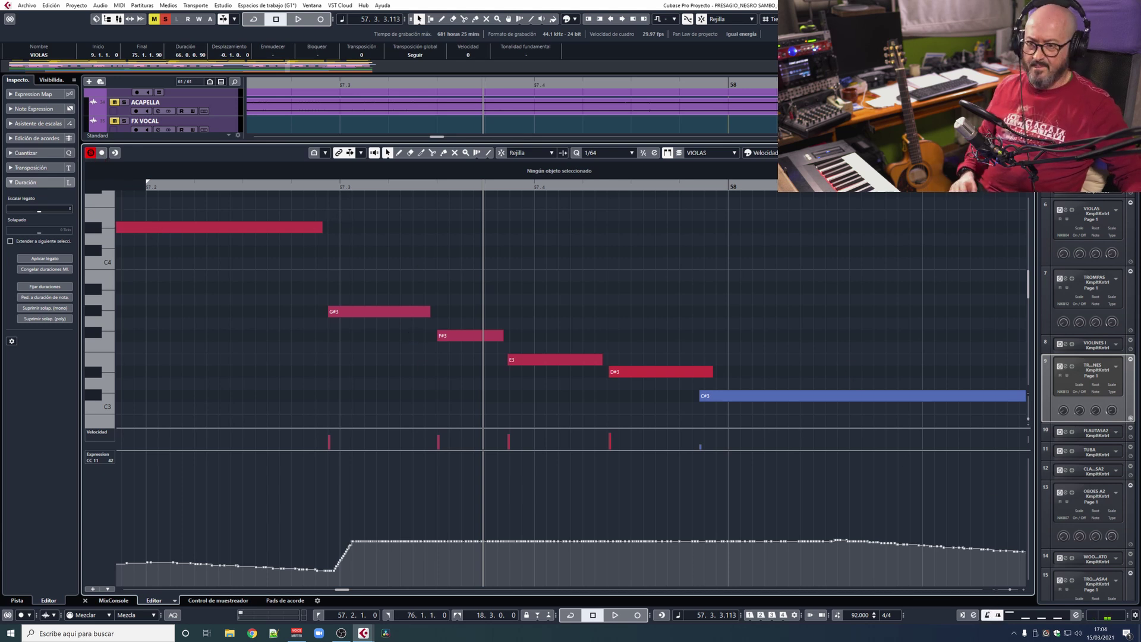
key("KP_1")
key("space")
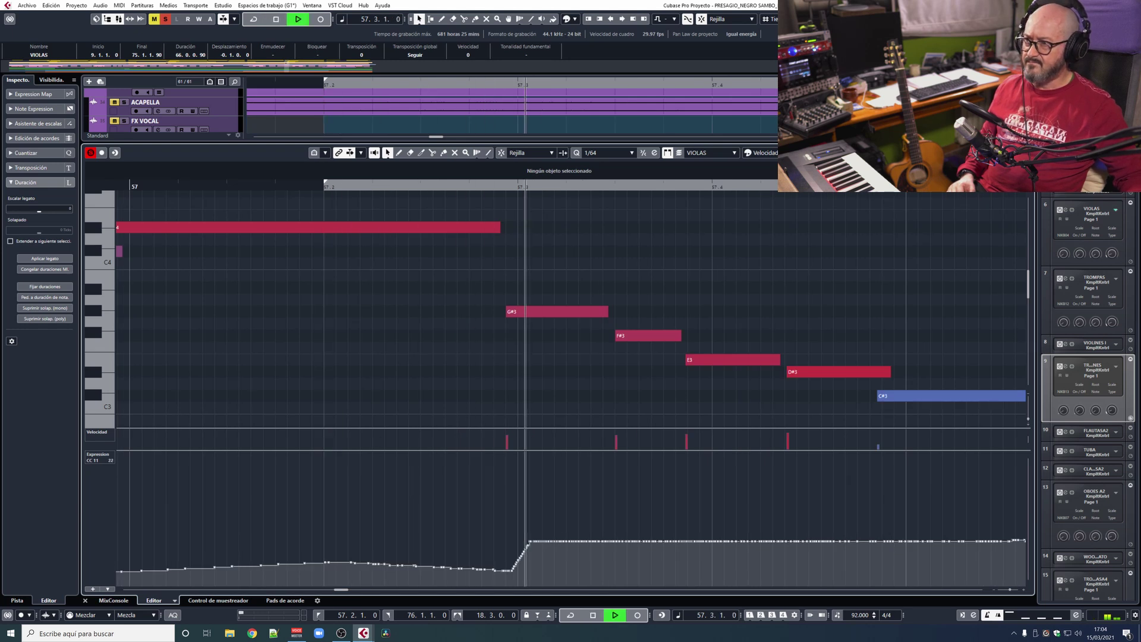
key("KP_1")
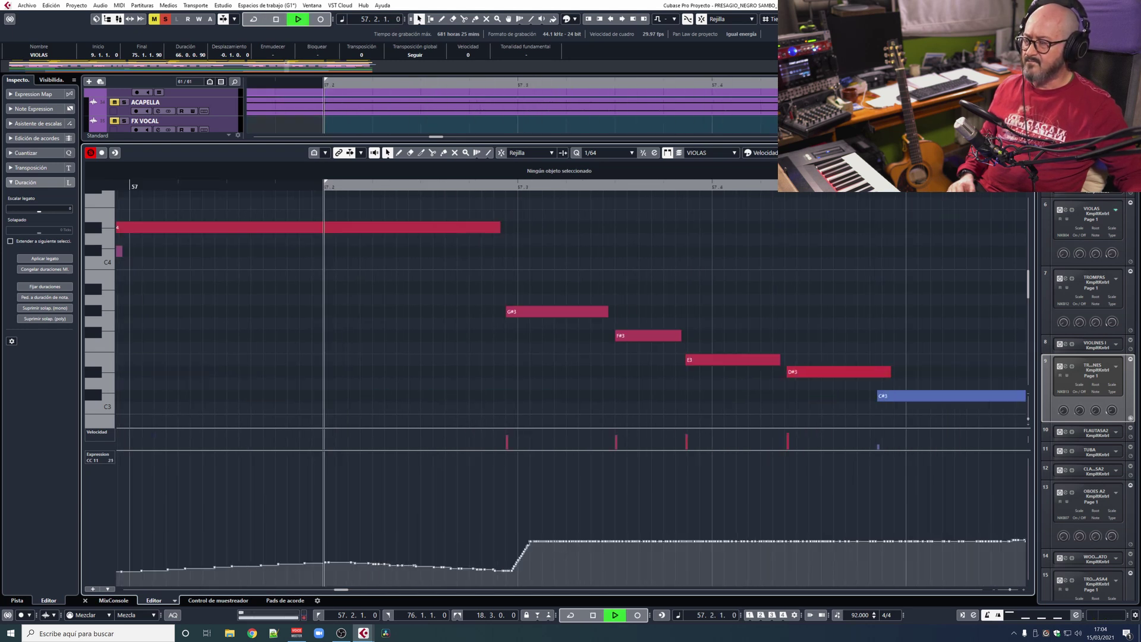
key("space")
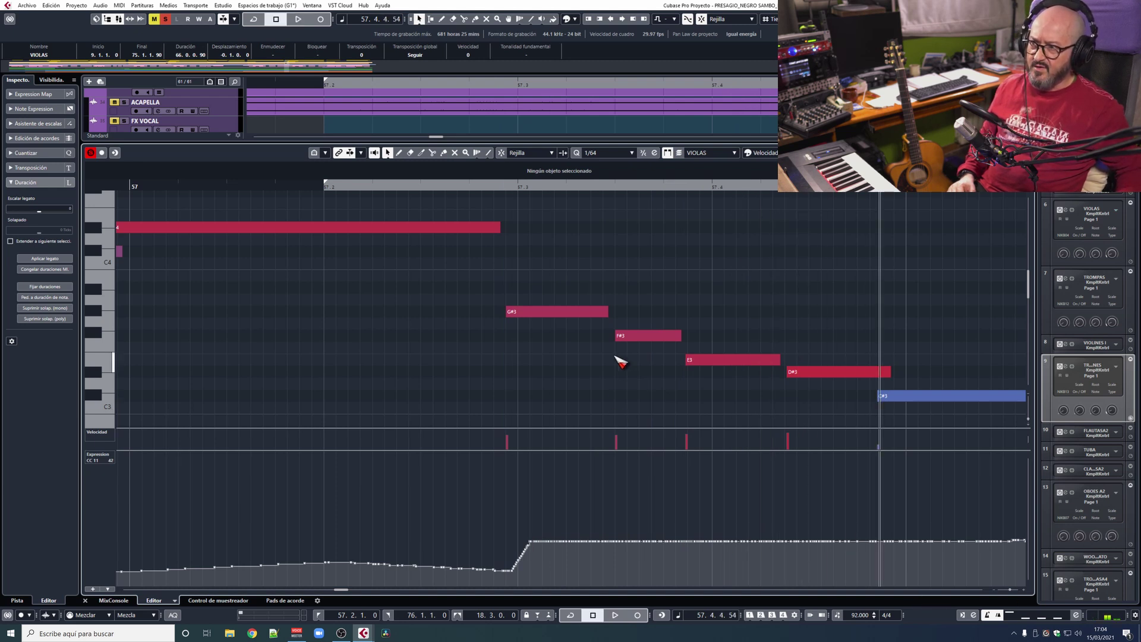
Shorten the G#3, F#3, E3 and D#3 notes in bar 57, start G#3 slightly later and F#3 at 57.3.2.112, and audition the run
left_click_drag(578, 277, 804, 376)
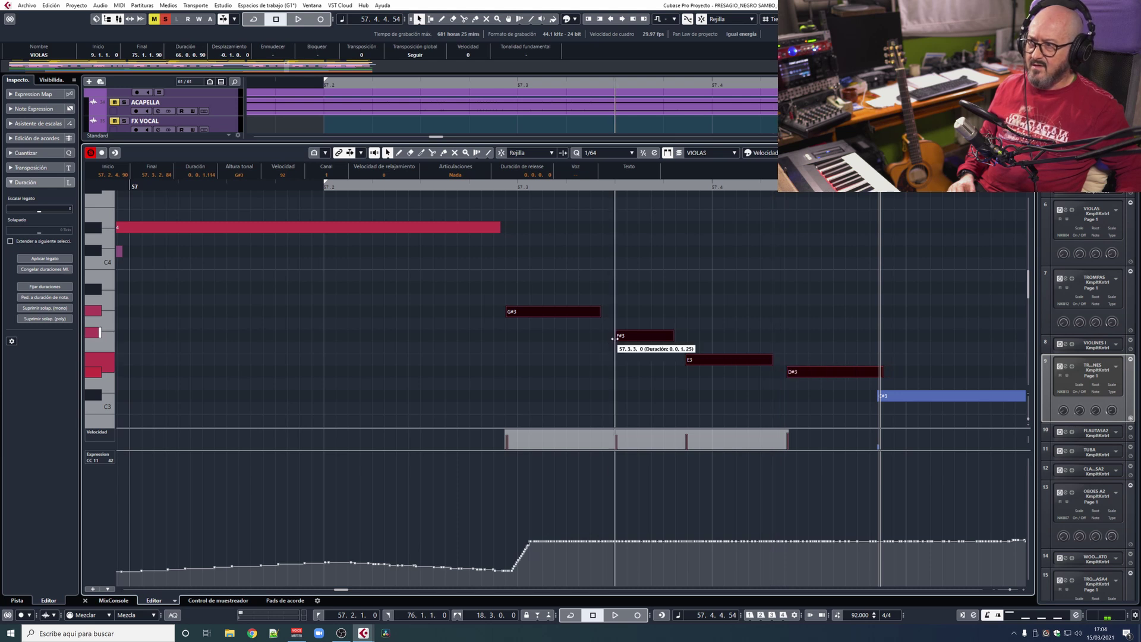
left_click(629, 319)
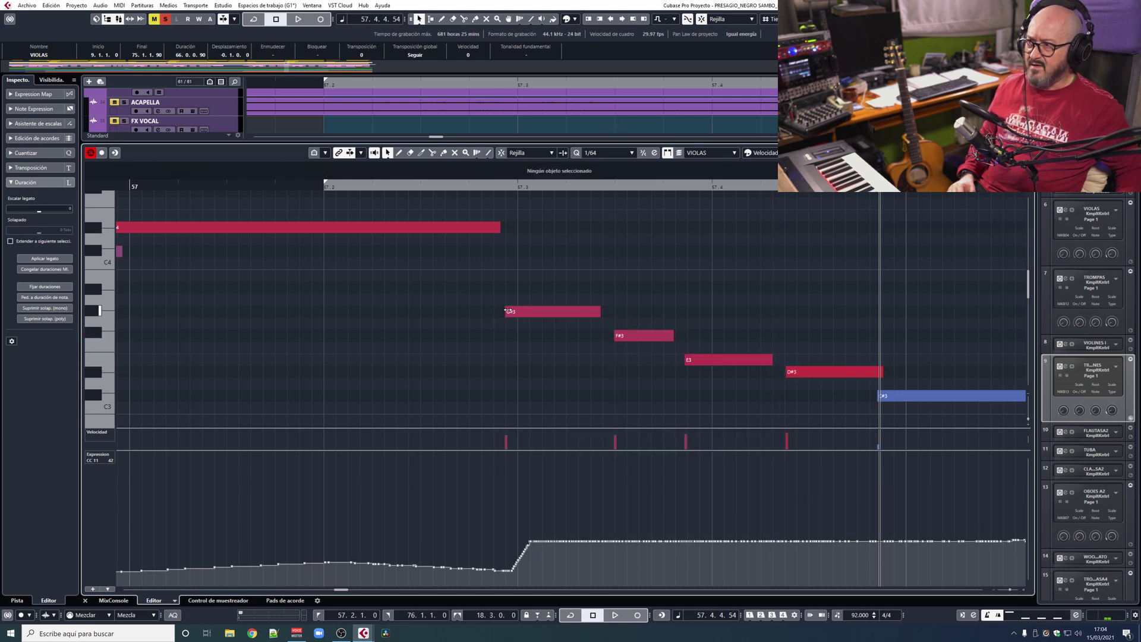
left_click_drag(507, 311, 510, 311)
left_click_drag(635, 310, 612, 335)
key("space")
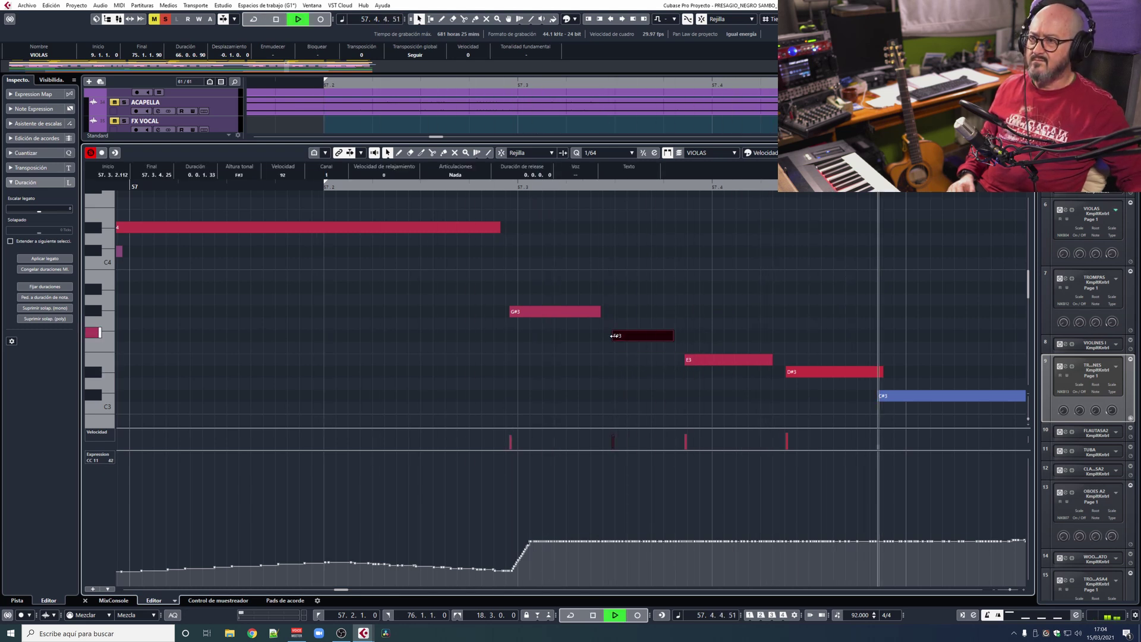
key("KP_1")
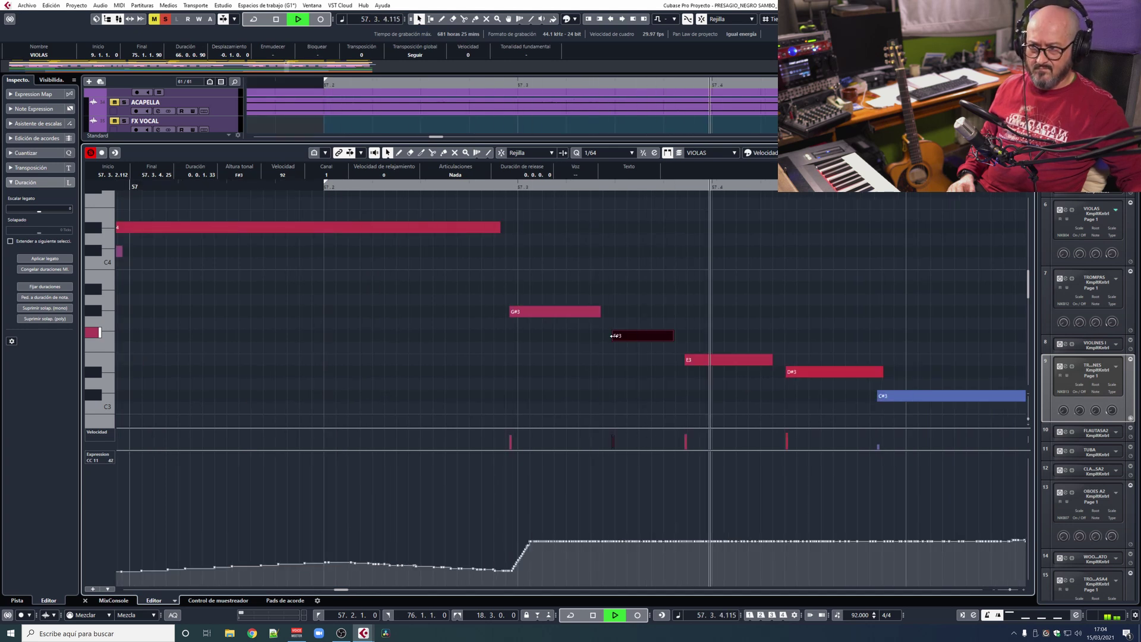
key("space")
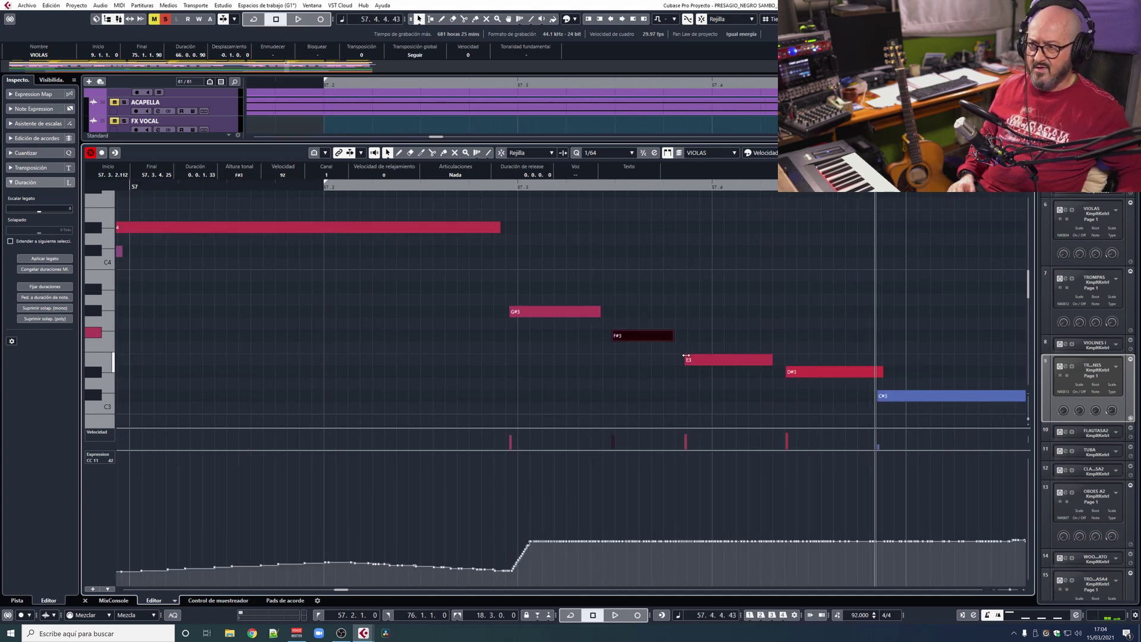
Trim the start of the VIOLAS E3 note to 57.3.4.64 and audition the run from bar 57
left_click_drag(686, 356, 691, 357)
key("space")
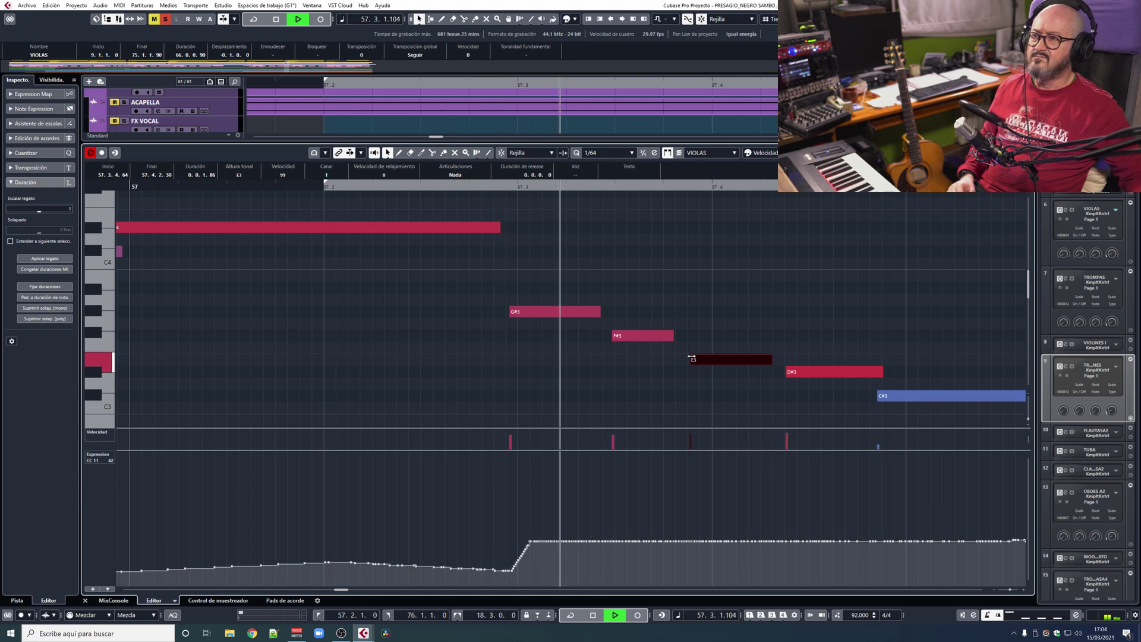
key("space")
key("space")
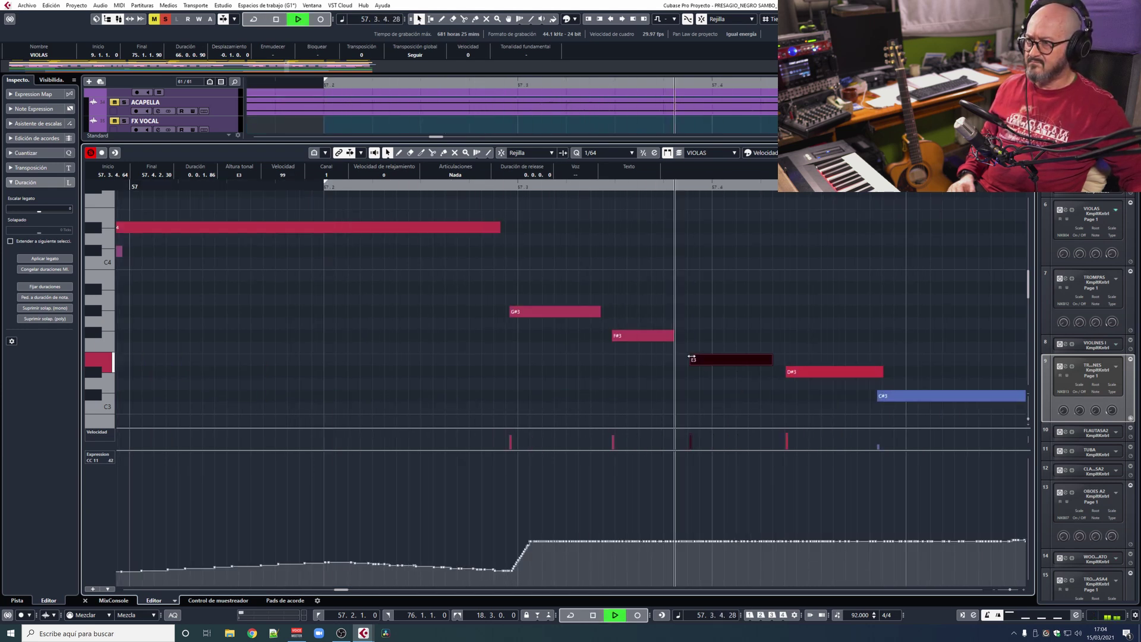
key("space")
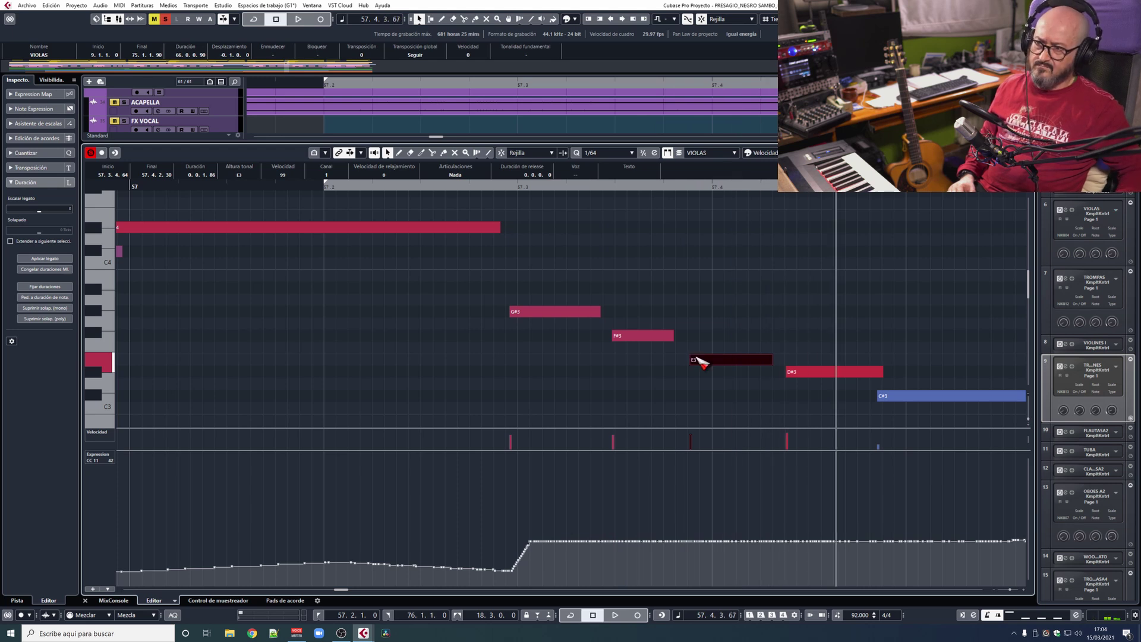
Move the whole E3 note earlier to 57.3.4.44 and play the run again
left_click_drag(697, 361, 695, 361)
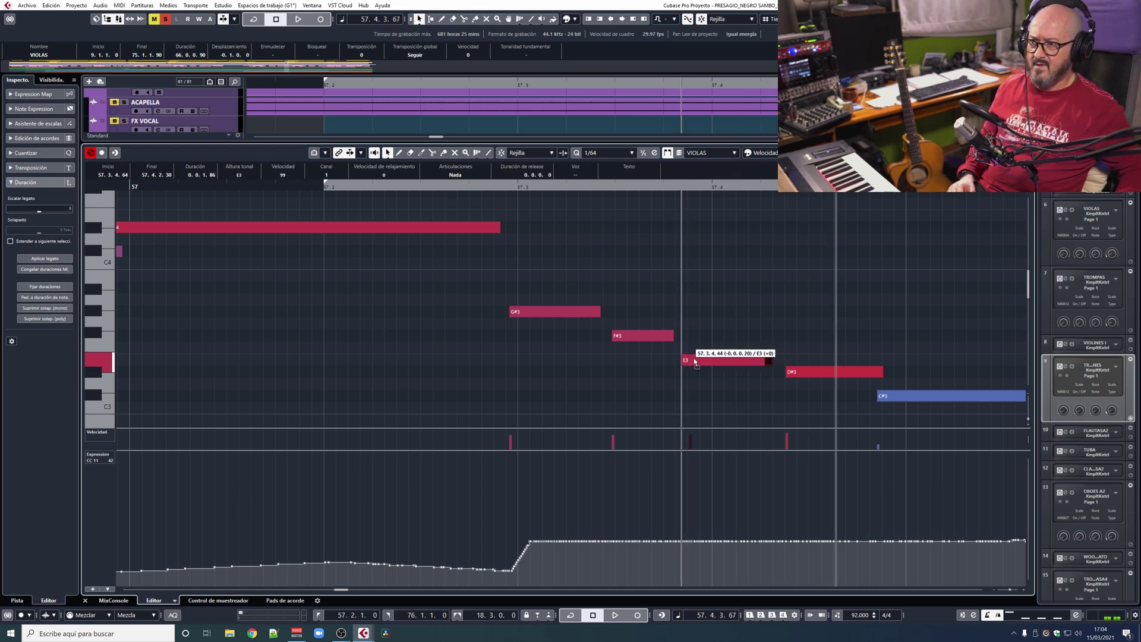
key("space")
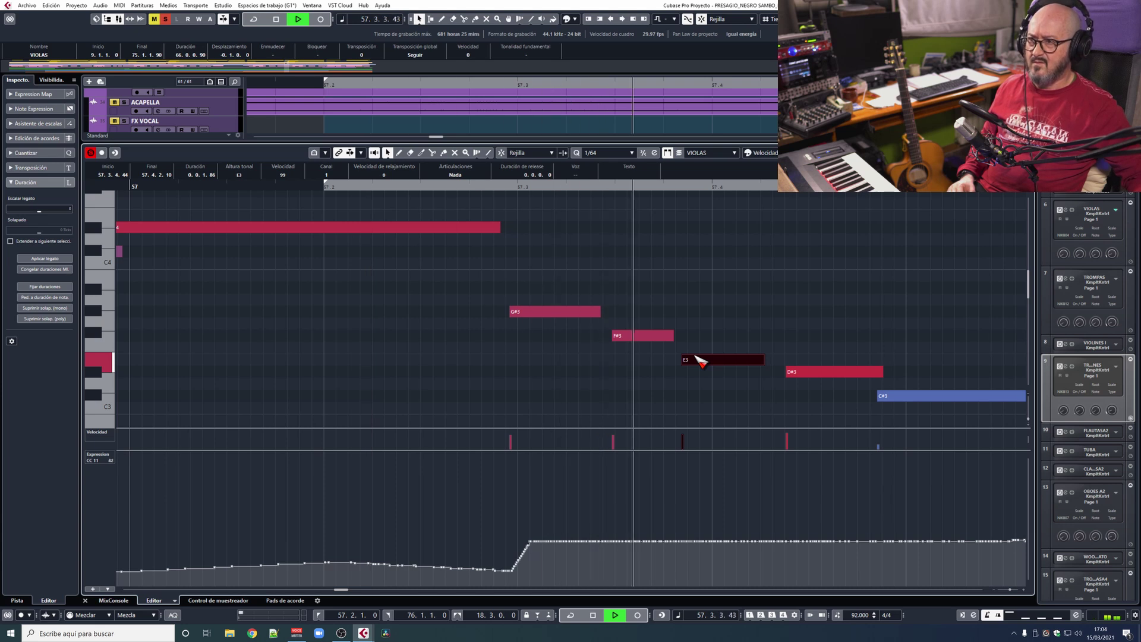
key("space")
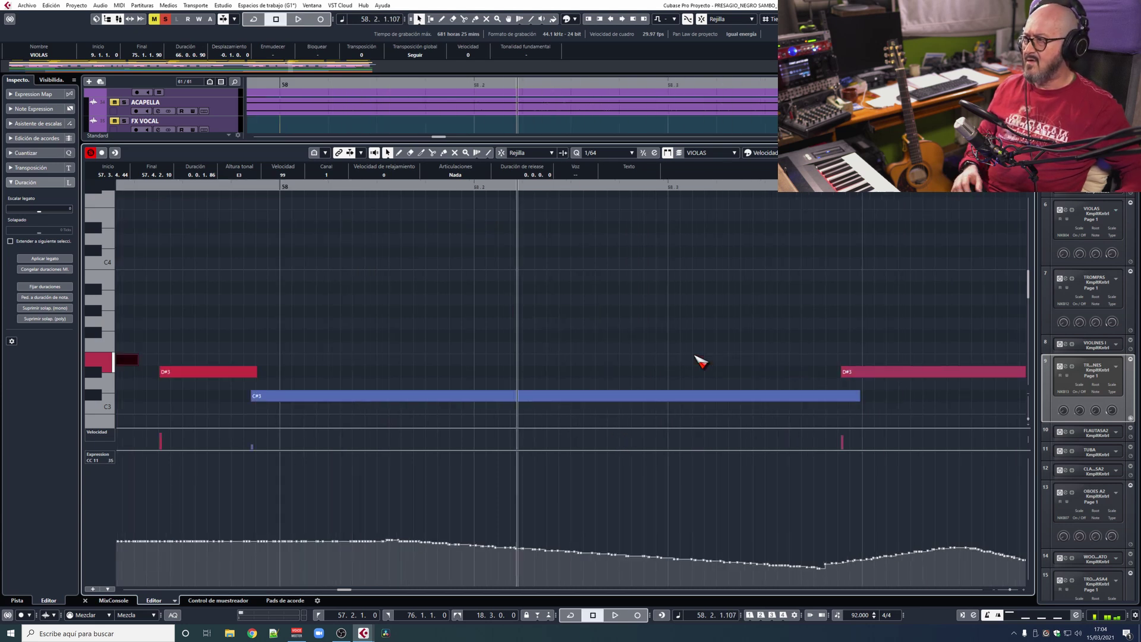
Lower the long C#3 note's velocity to 1, extend the preceding D#3 note to 57.4.4.97, and audition the transition
left_click(398, 396)
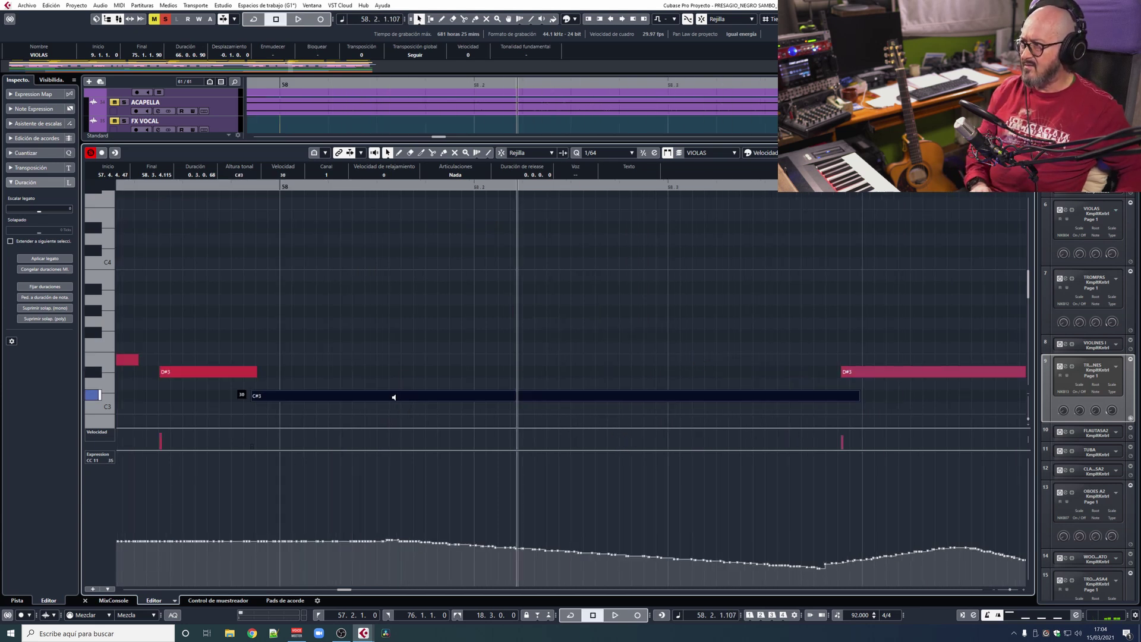
left_click_drag(255, 372, 270, 372)
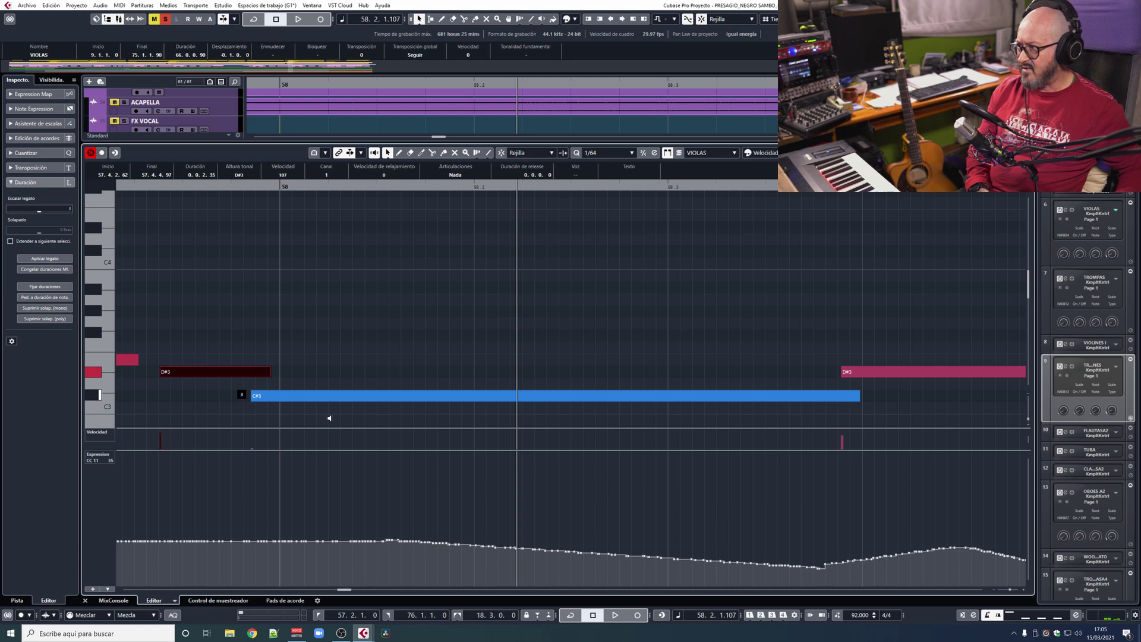
key("1")
key("space")
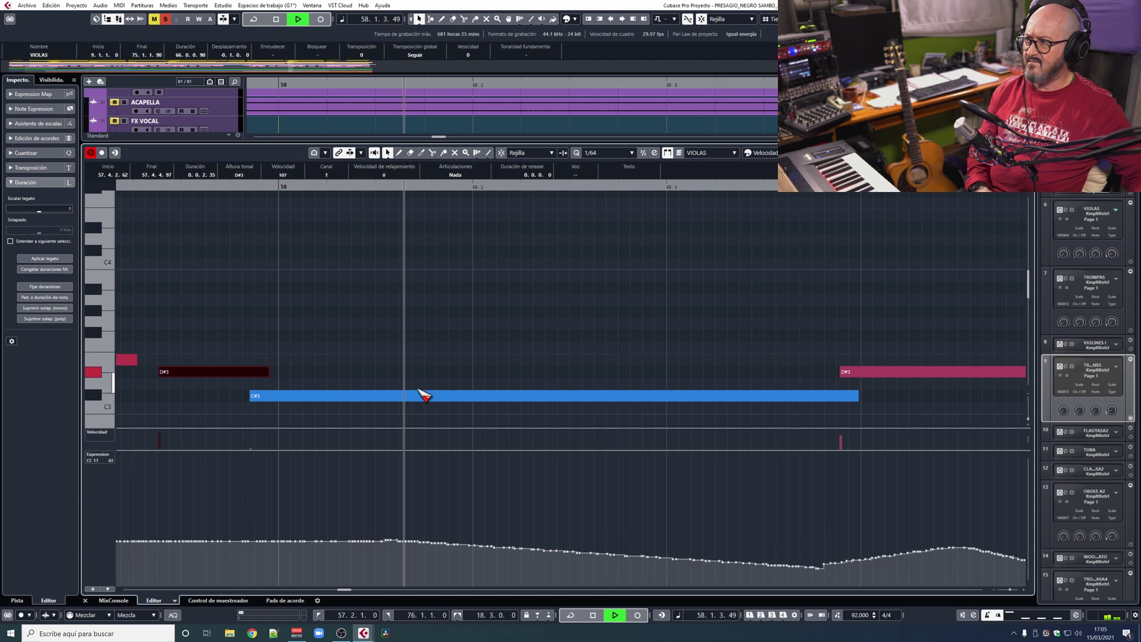
key("space")
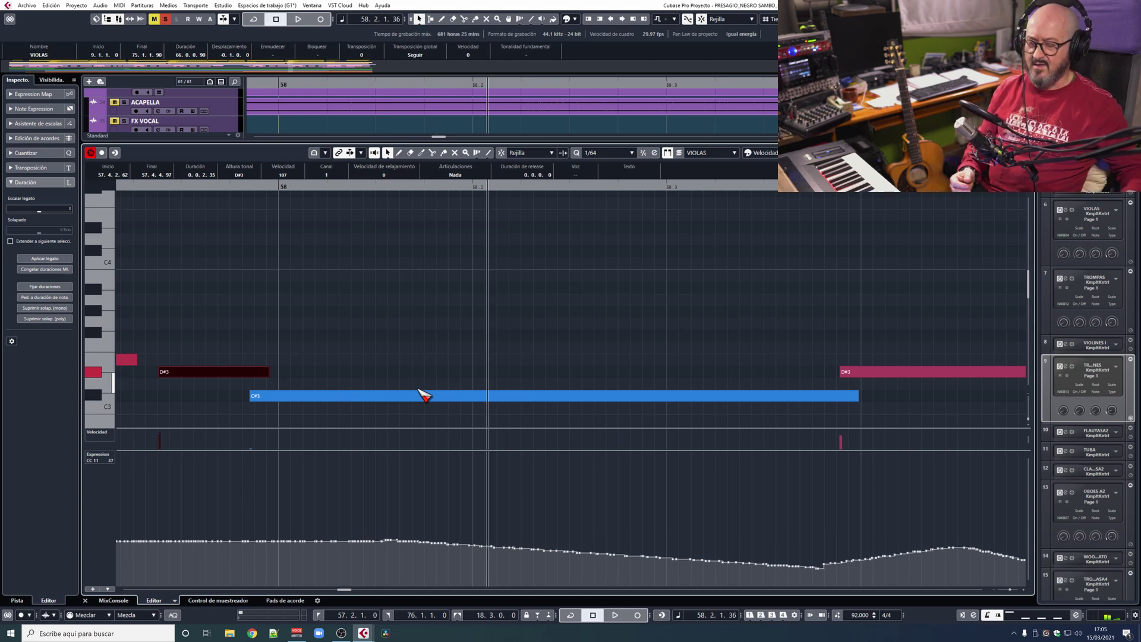
key("1")
key("space")
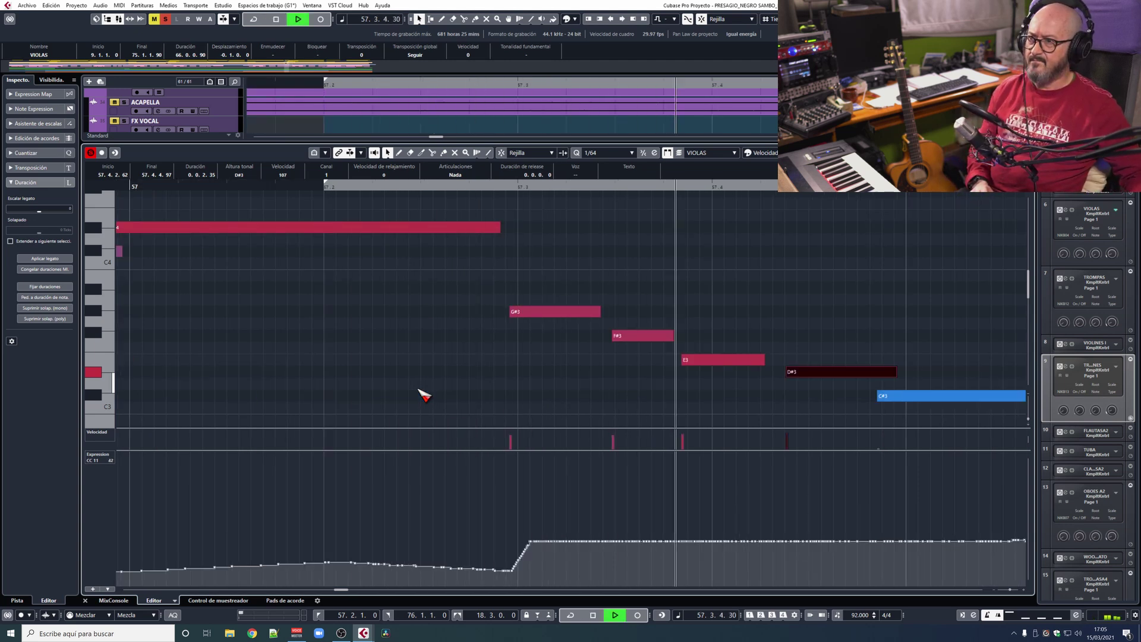
key("space")
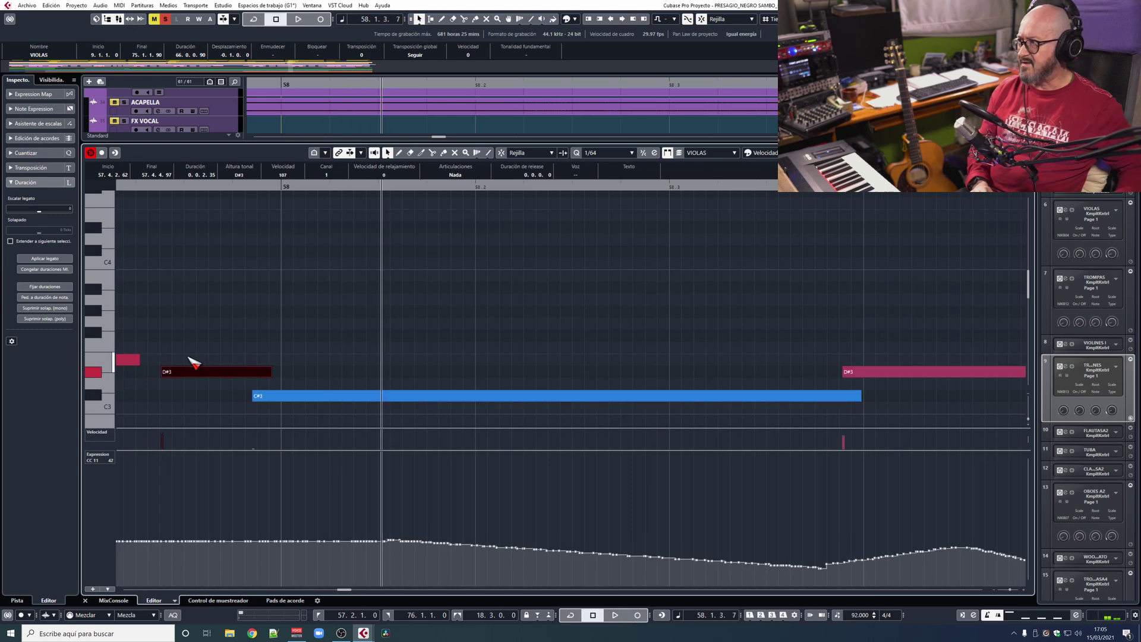
Extend the end of the VIOLAS E3 note to 57.4.2.46 and audition the run into bar 58
left_click_drag(138, 360, 141, 361)
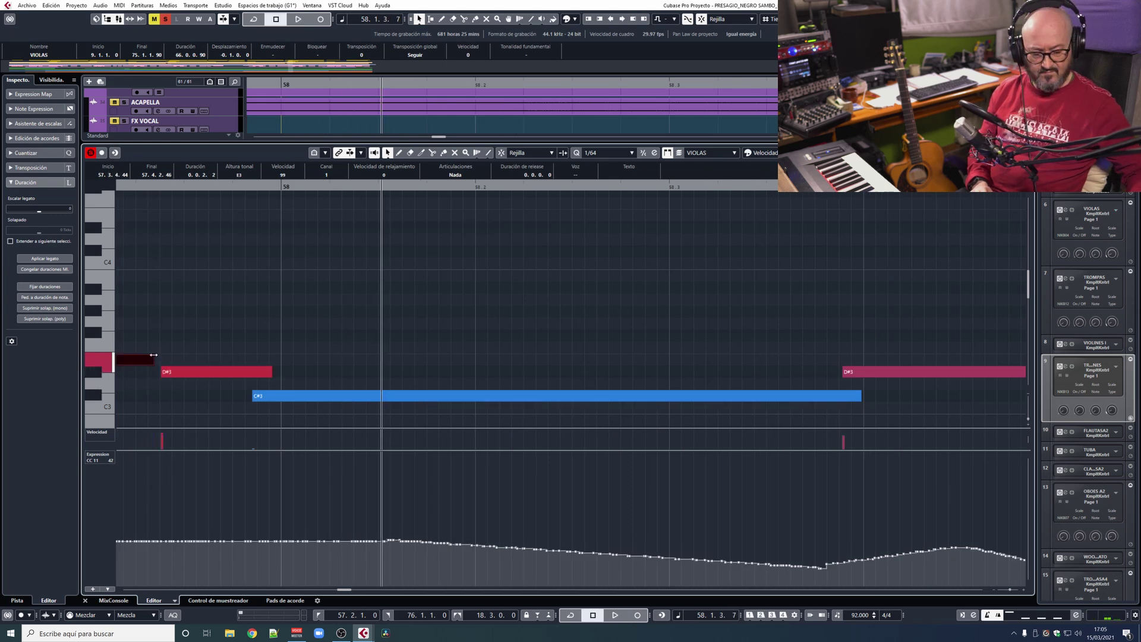
key("1")
key("space")
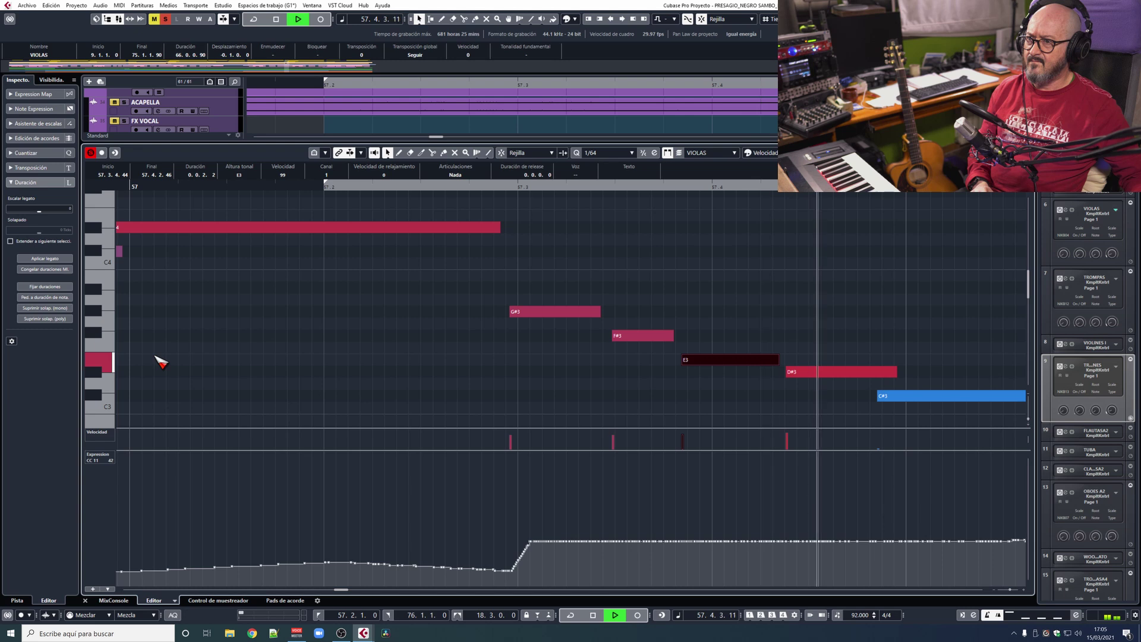
key("space")
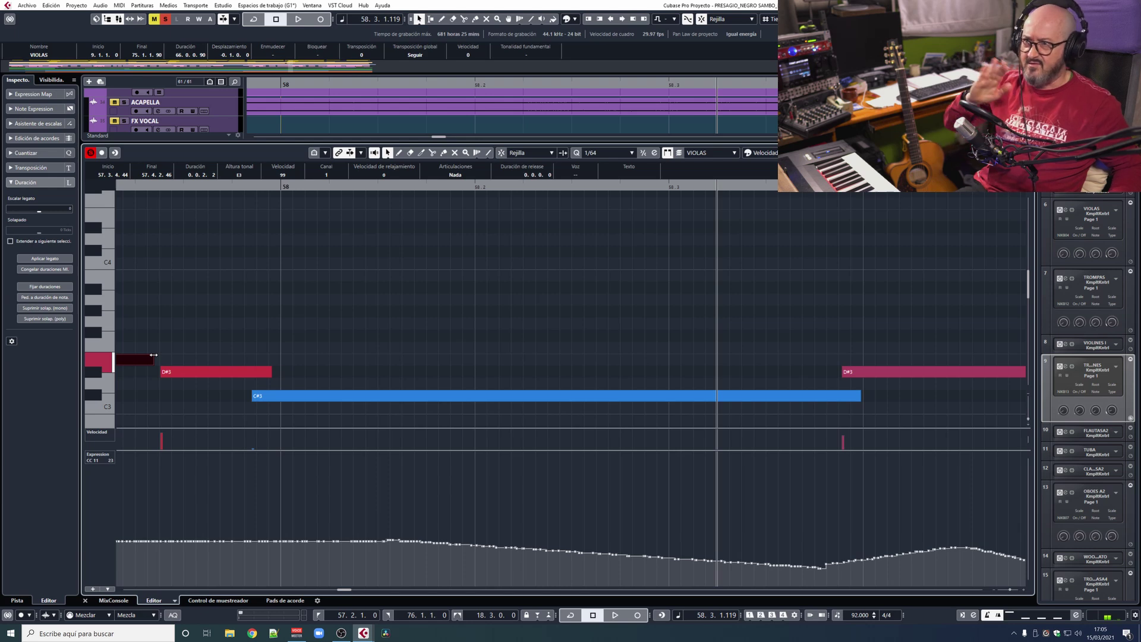
Close the VIOLAS part, open the OBOES A2 part in the key editor, and audition its run from bar 57, beat 2
key("Return")
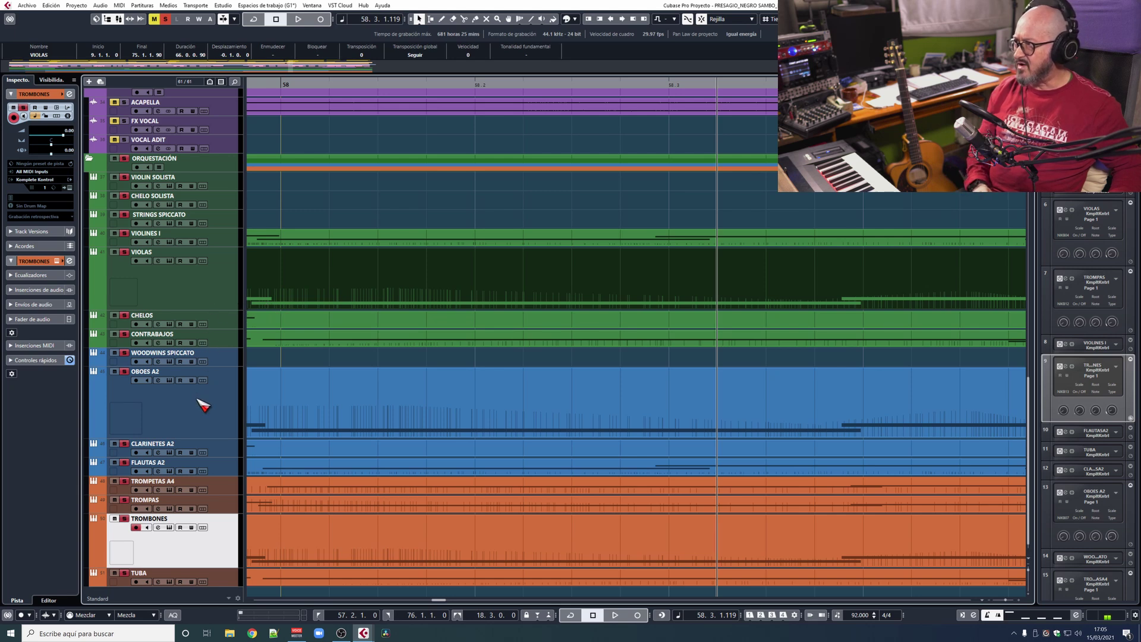
double_click(410, 406)
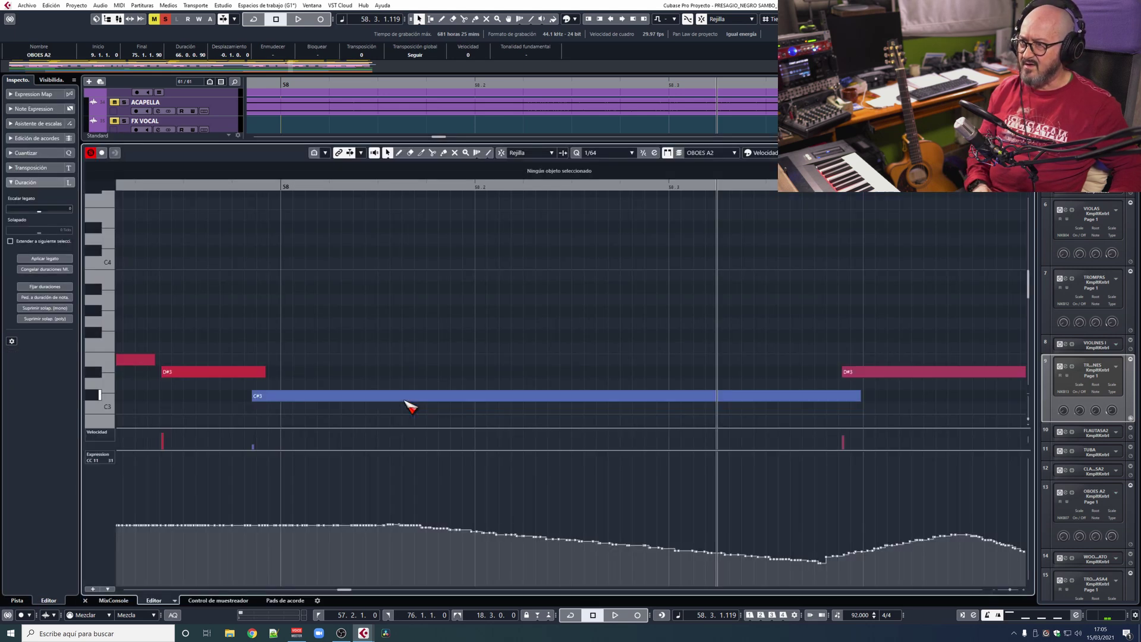
key("KP_1")
key("space")
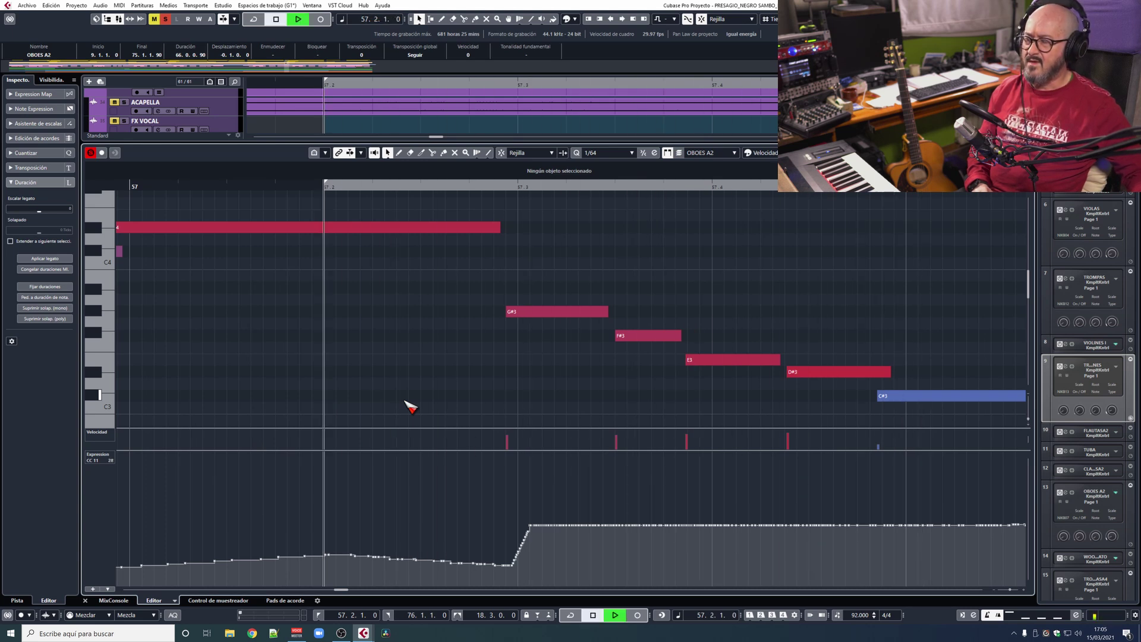
key("space")
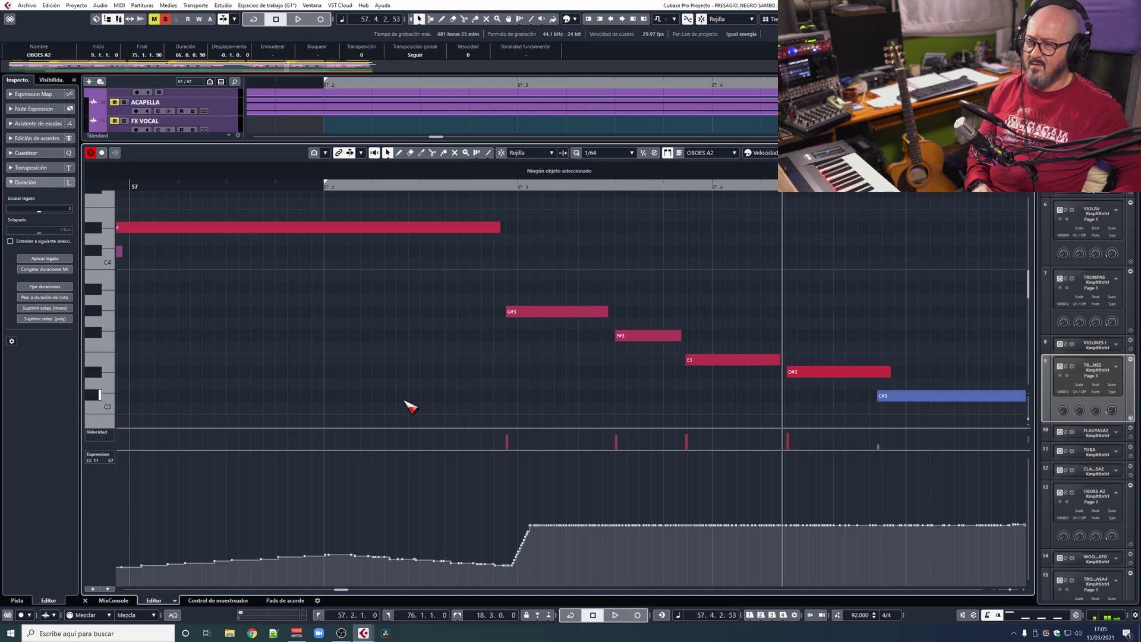
Trim the OBOES A2 E3 note's start to 57.3.4.89 and the D#3 note's start to 57.4.2.86, and audition the run
left_click_drag(689, 362, 703, 365)
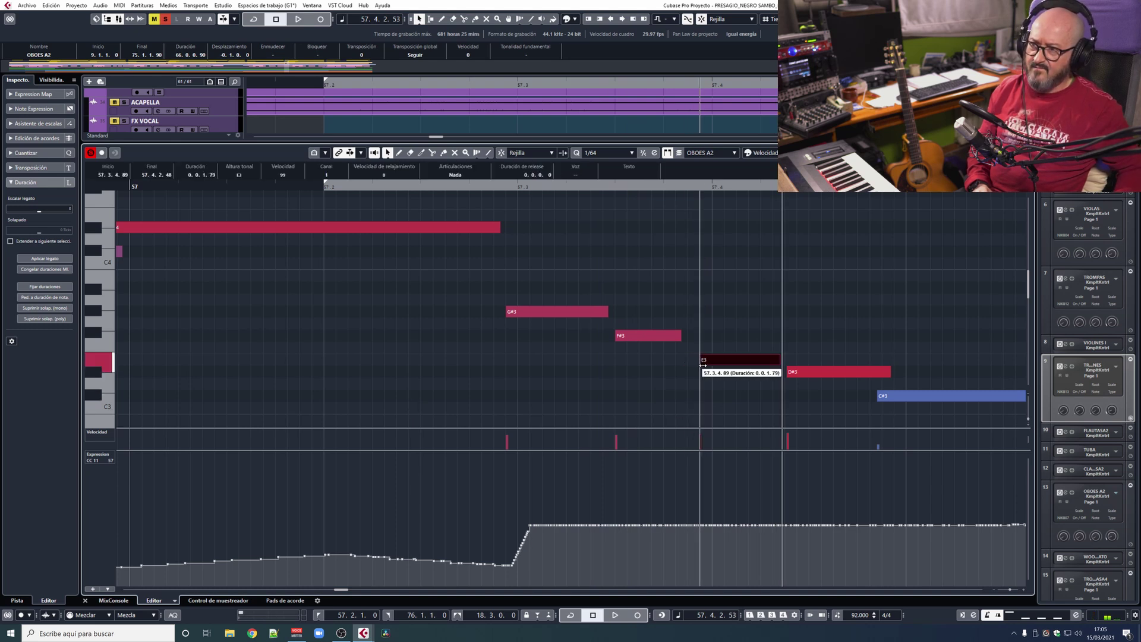
left_click_drag(788, 372, 797, 372)
key("space")
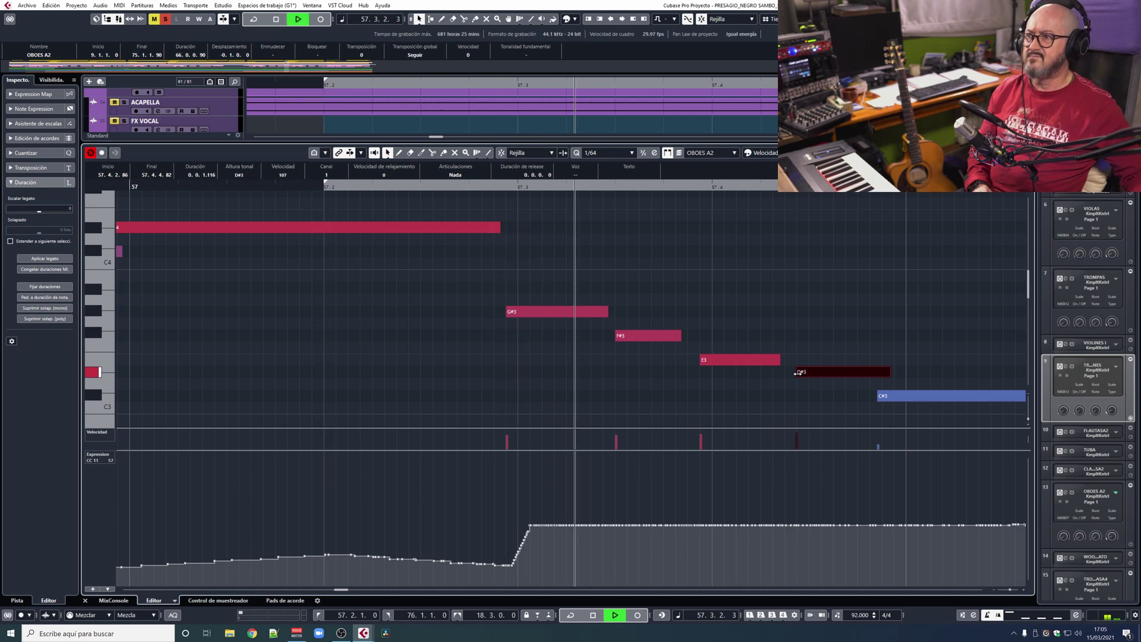
key("KP_1")
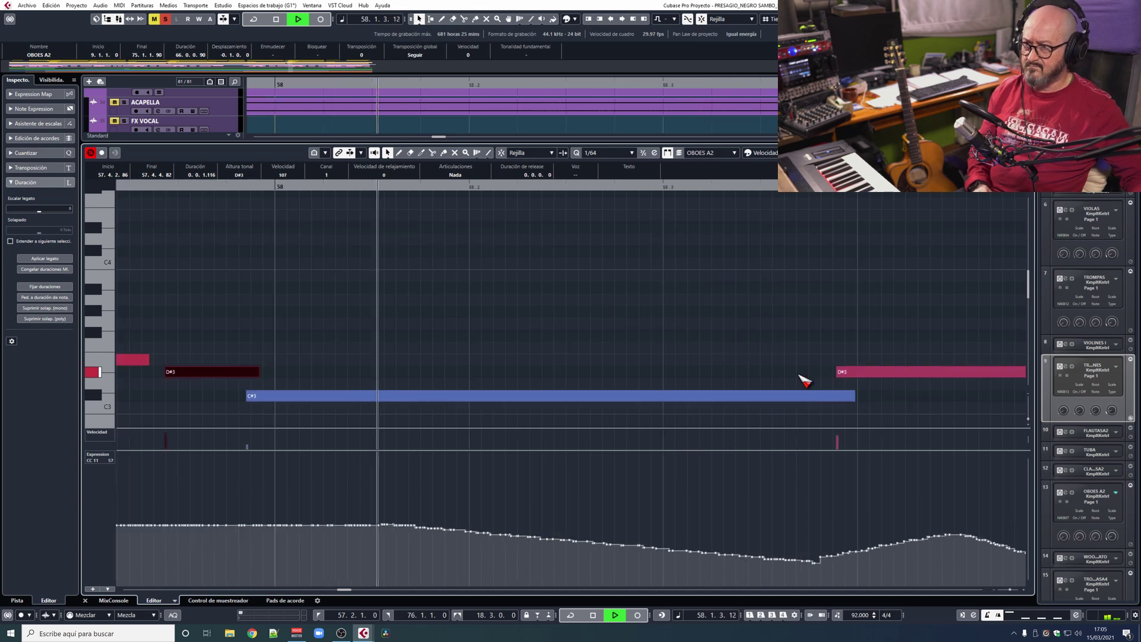
Audition the OBOES A2 part from bar 57, beat 2 through to bar 62
key("space")
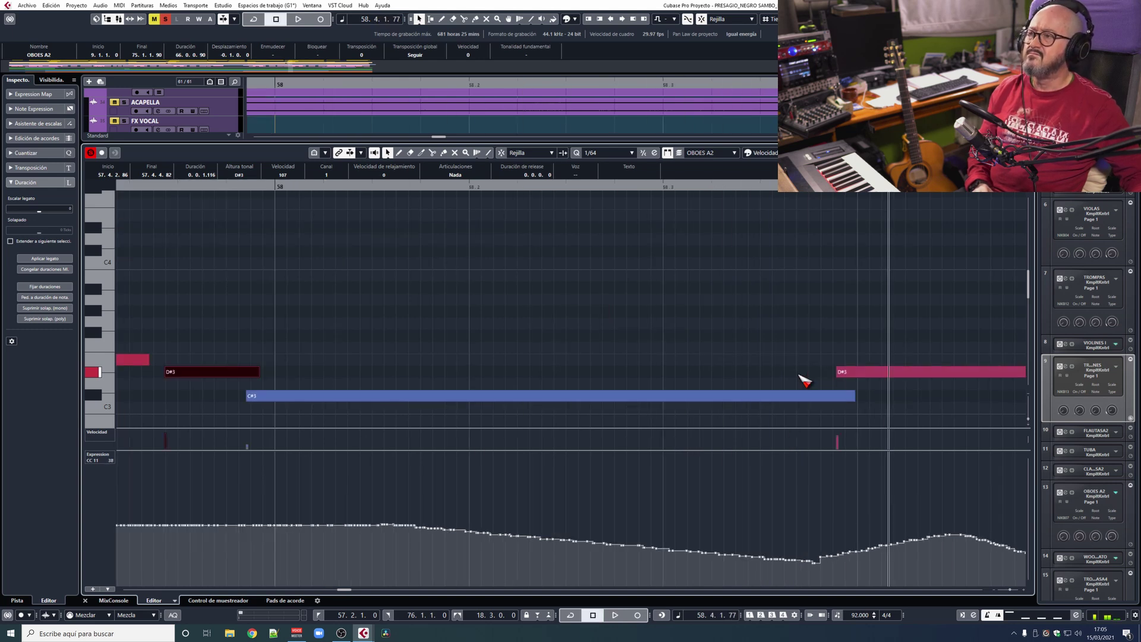
key("space")
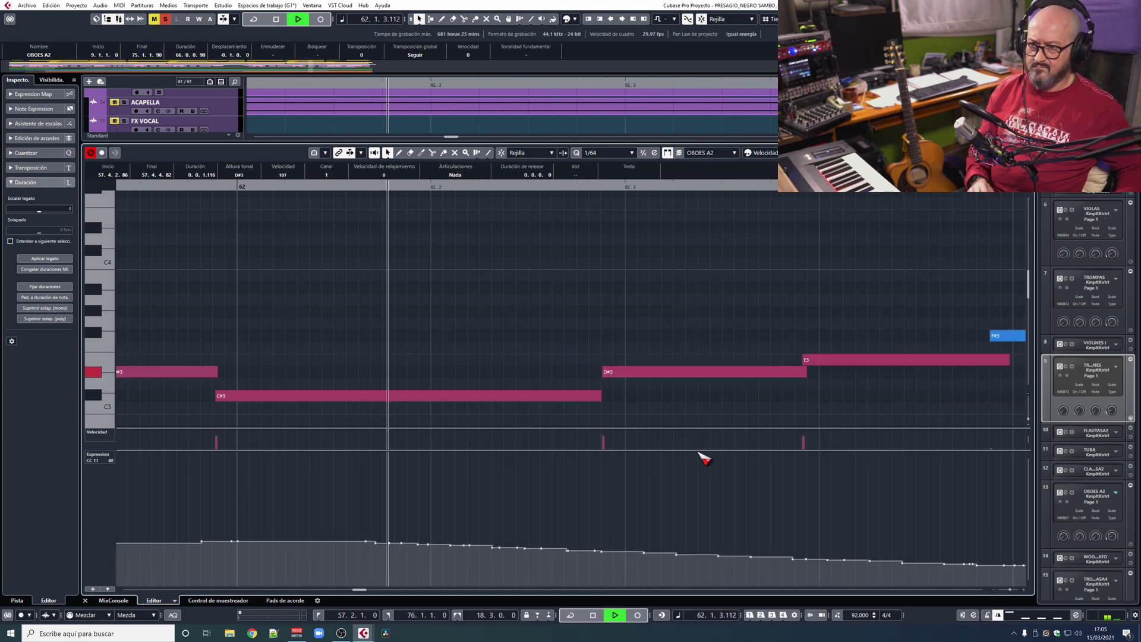
key("space")
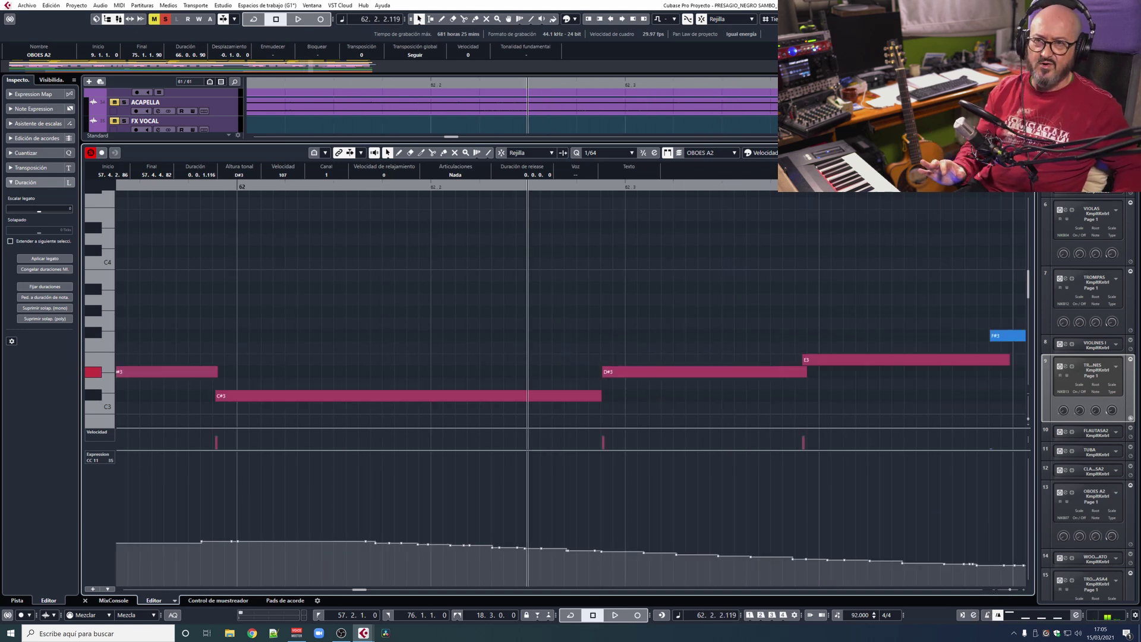
Close the OBOES A2 part, open the TROMBONES part in the key editor, and audition its run from bar 57, beat 2
key("Return")
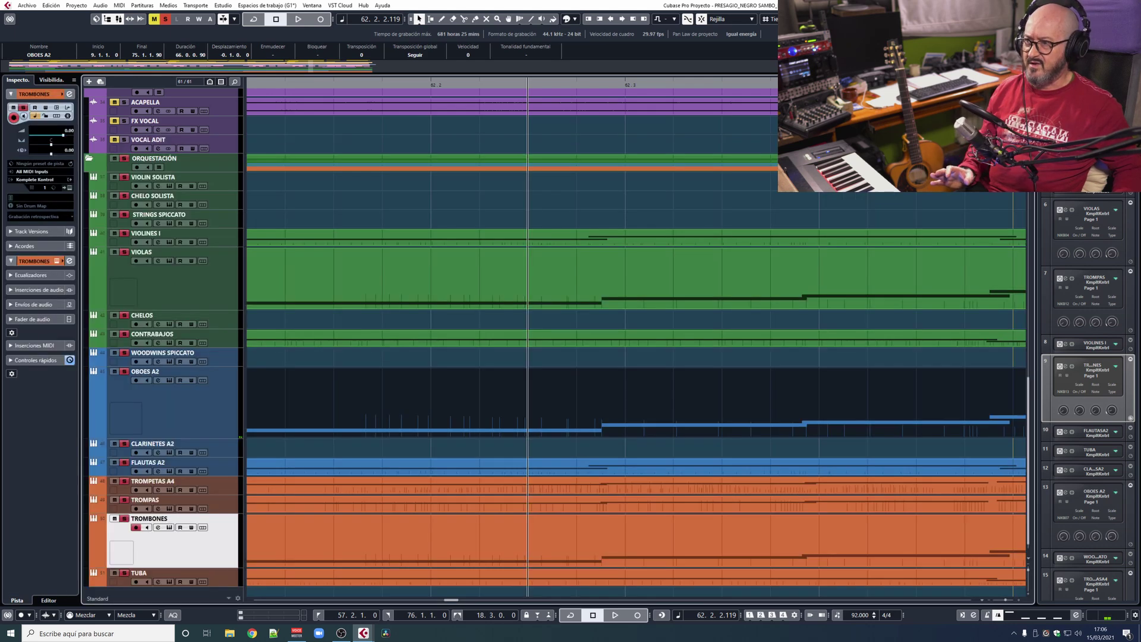
left_click(392, 541)
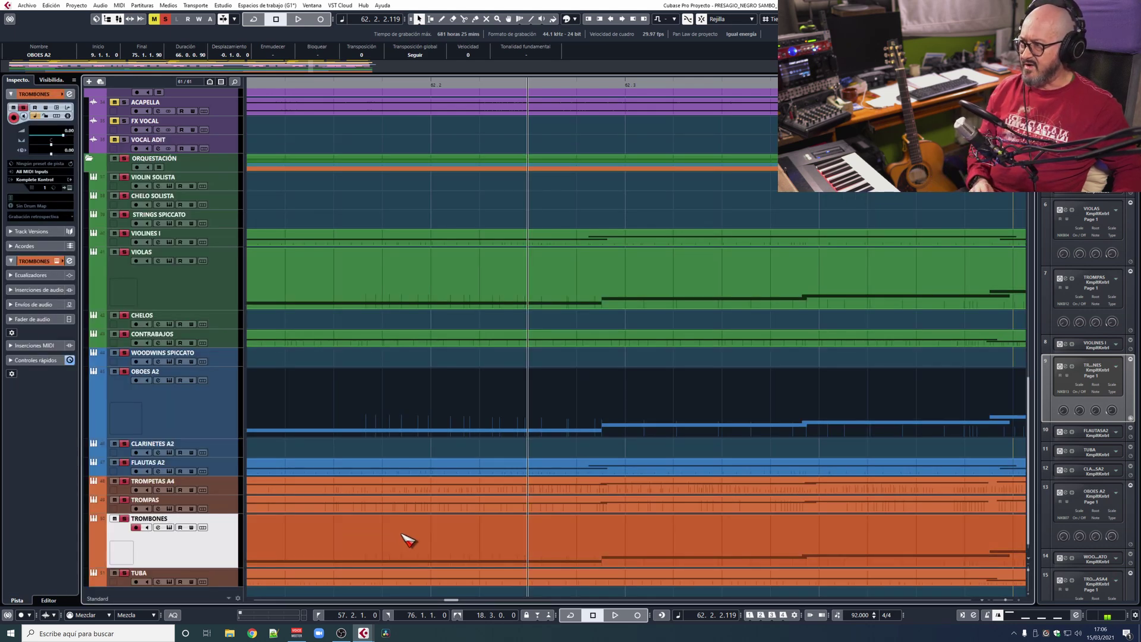
key("Return")
key("space")
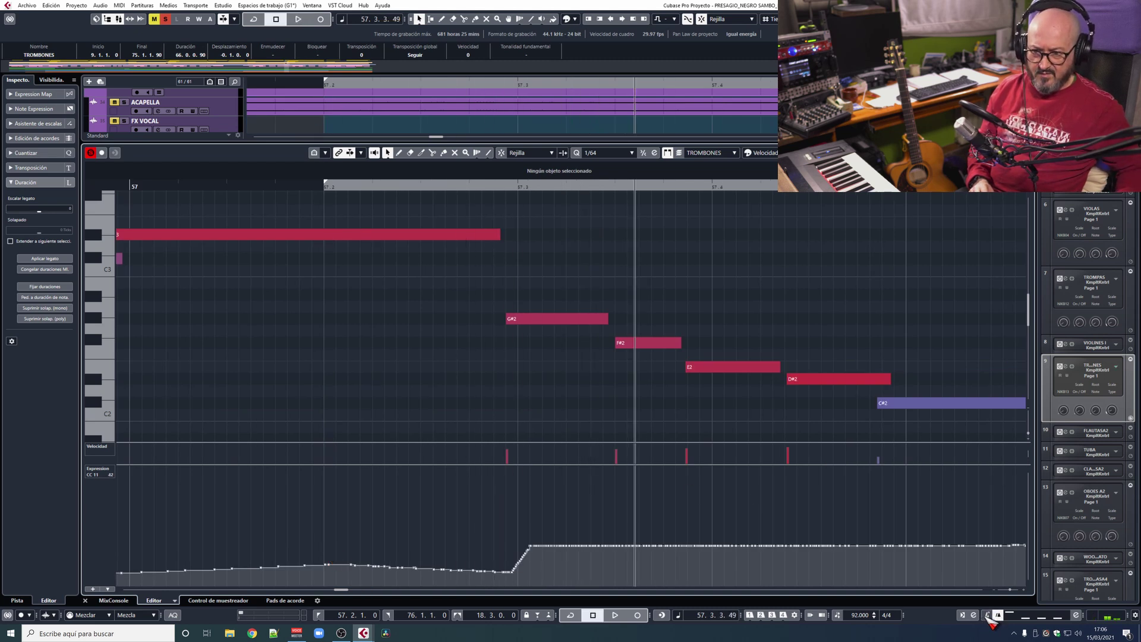
key("space")
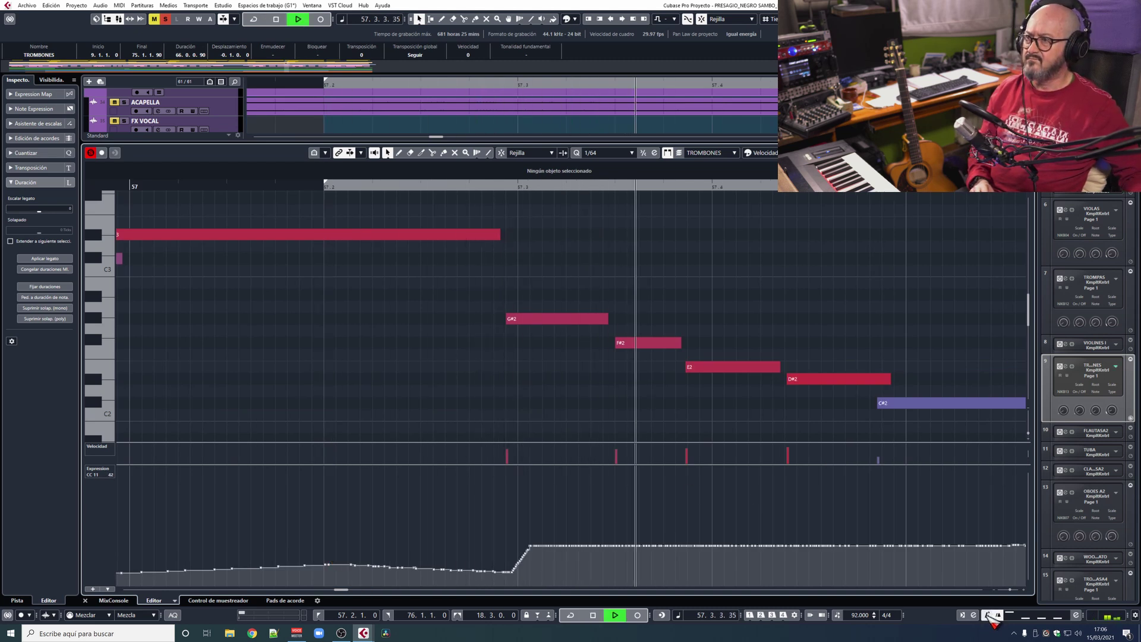
key("space")
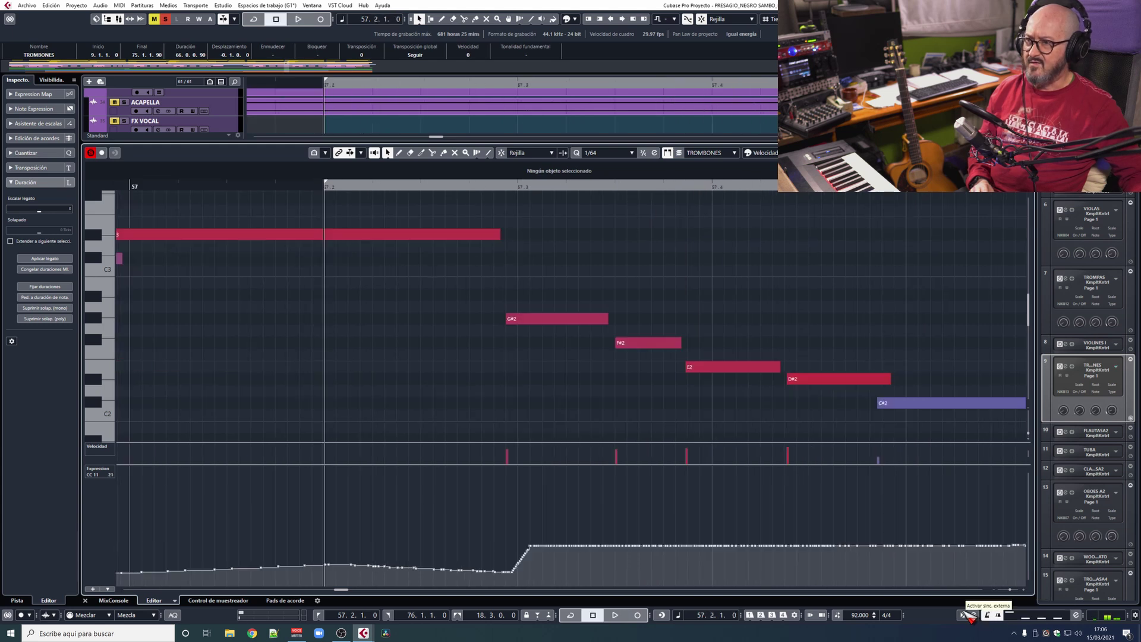
key("space")
key("space")
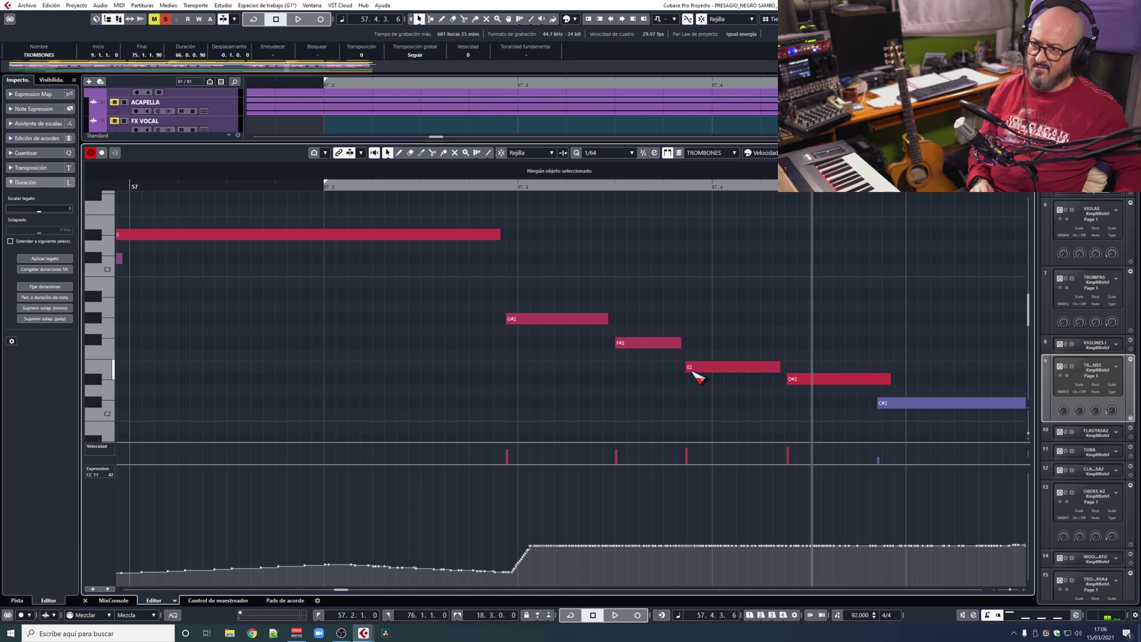
Trim the start of the TROMBONES E2 note to 57.3.4.87 and audition the run from bar 57, beat 2
left_click_drag(689, 367, 701, 367)
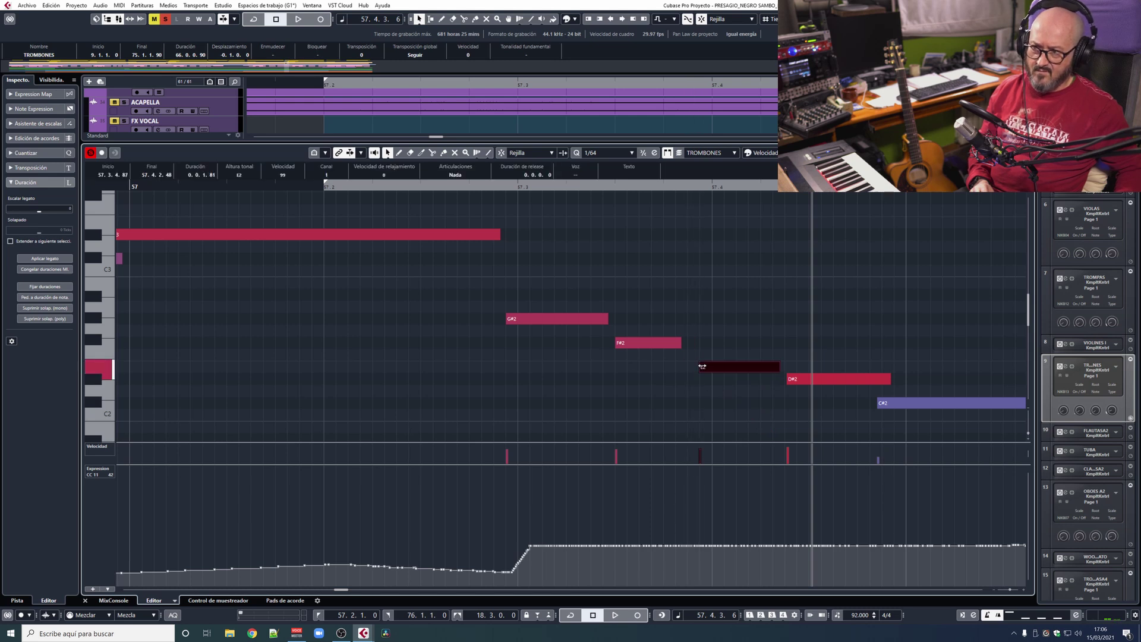
key("space")
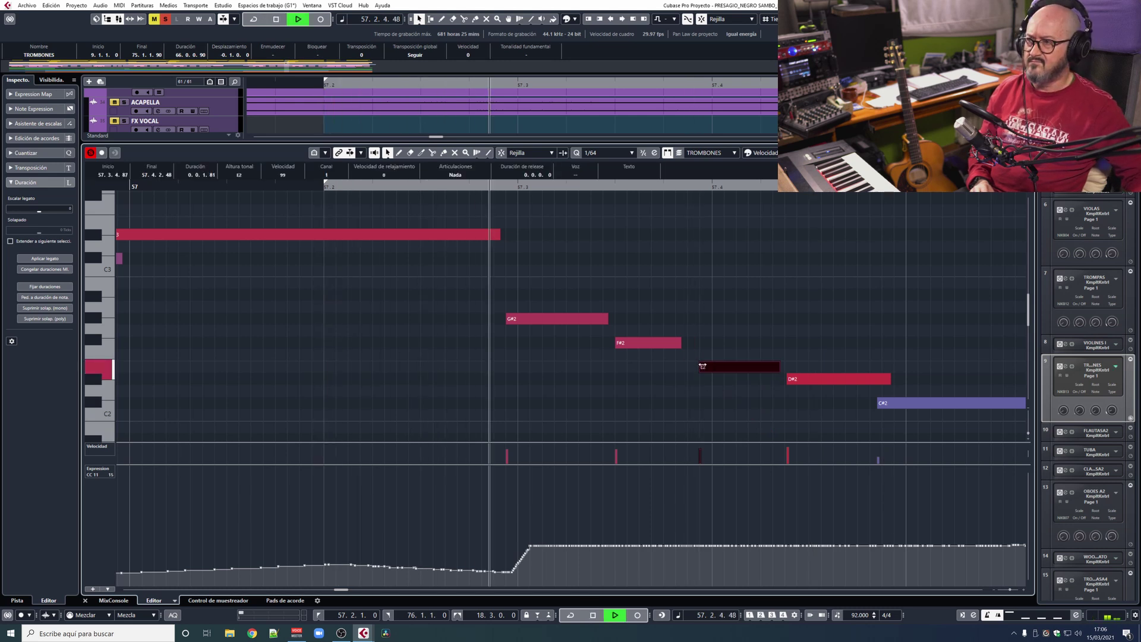
key("space")
key("space")
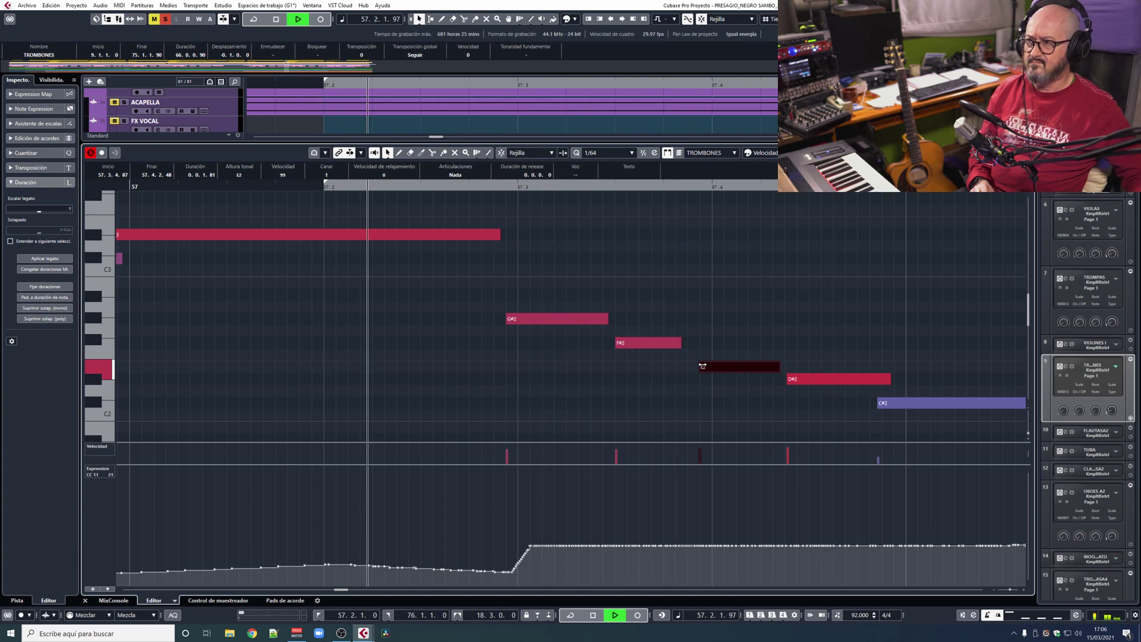
key("space")
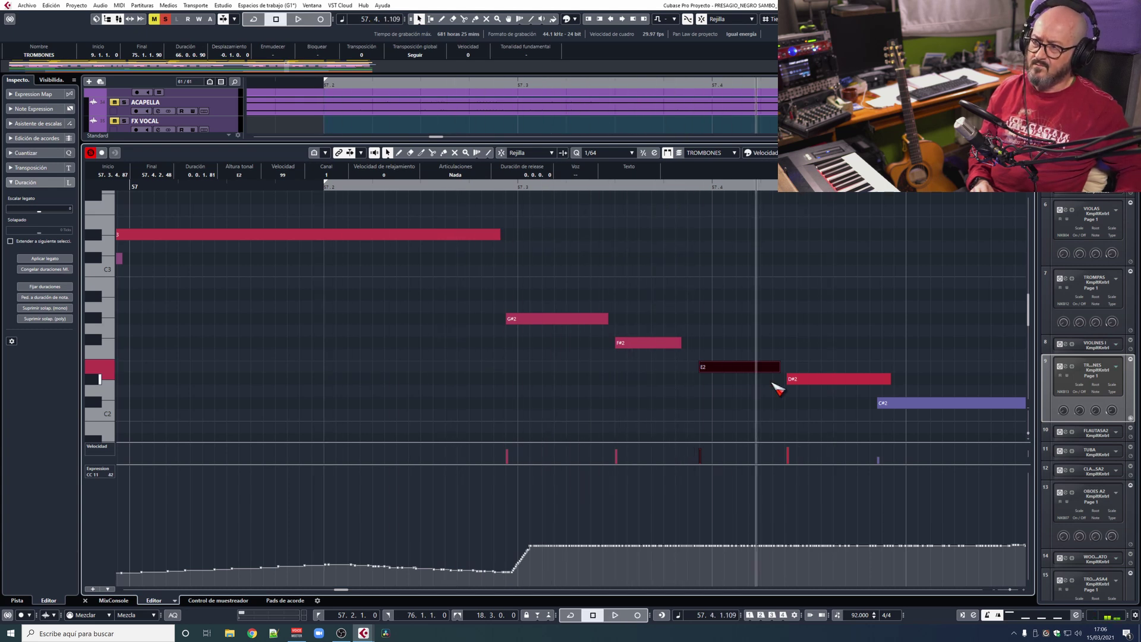
Start the TROMBONES F#2 note slightly earlier, shorten the G#2 note's end to 57.3.2.63, and audition the run into bar 58
left_click_drag(619, 347, 610, 343)
left_click(604, 318)
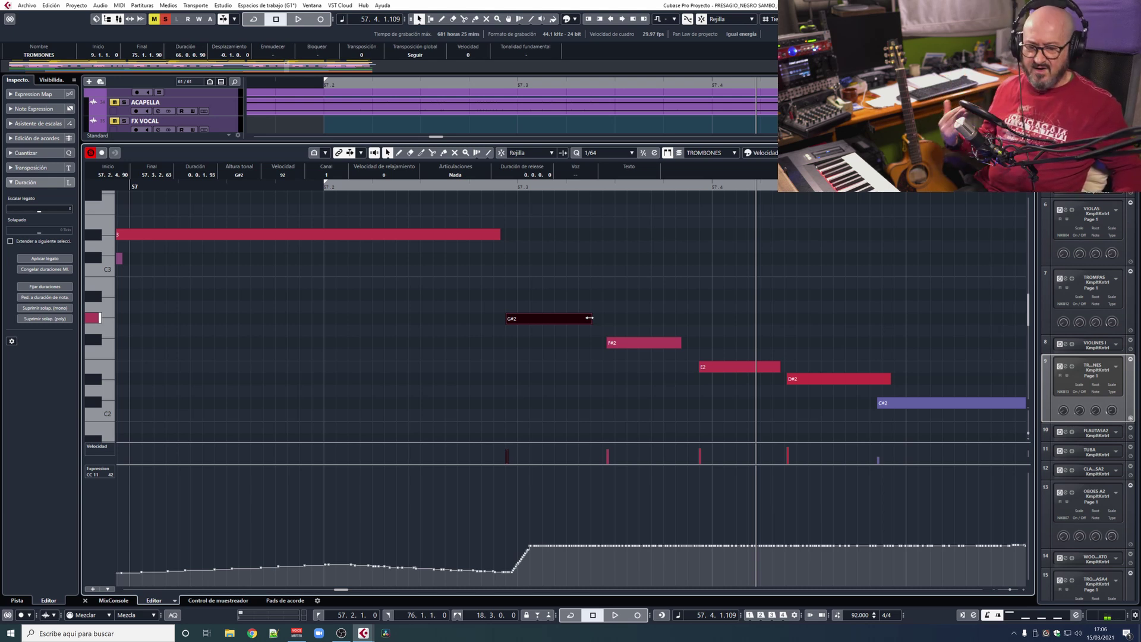
key("space")
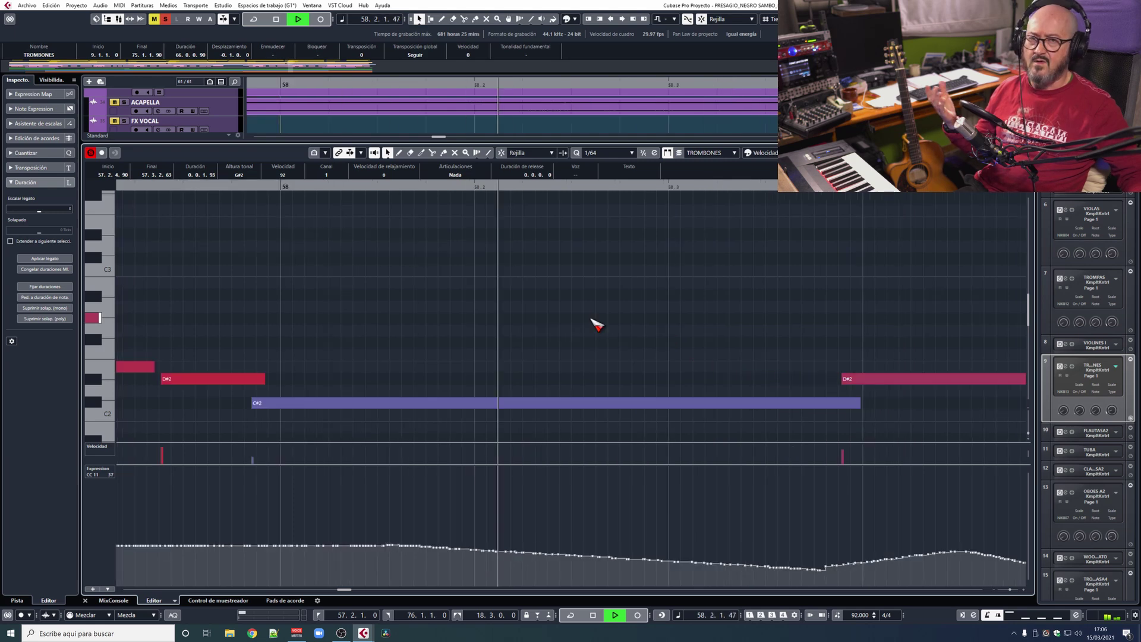
key("space")
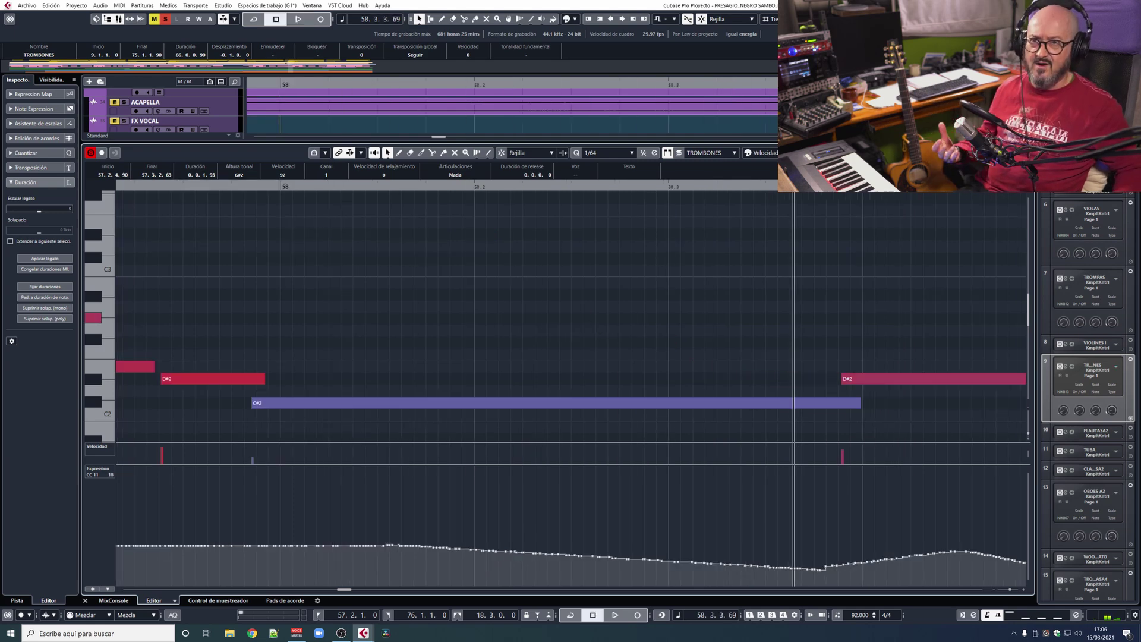
Close the TROMBONES part, audition the orchestral tracks together from bar 57, beat 2, and place the cursor at 64.3.1.0 in the arrangement
key("ctrl+e")
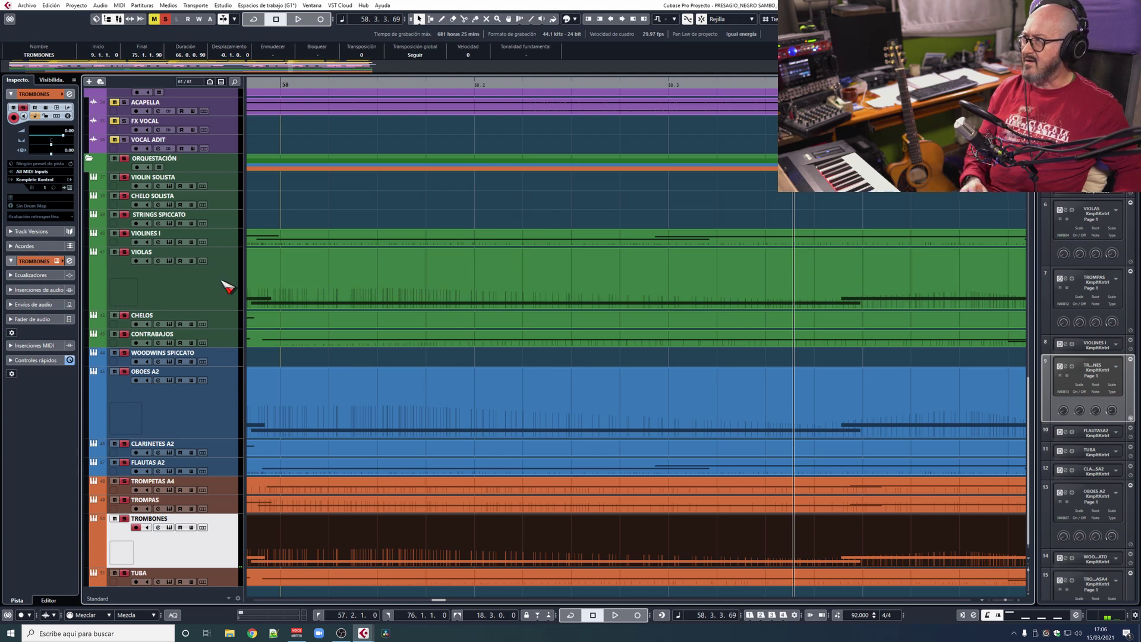
key("space")
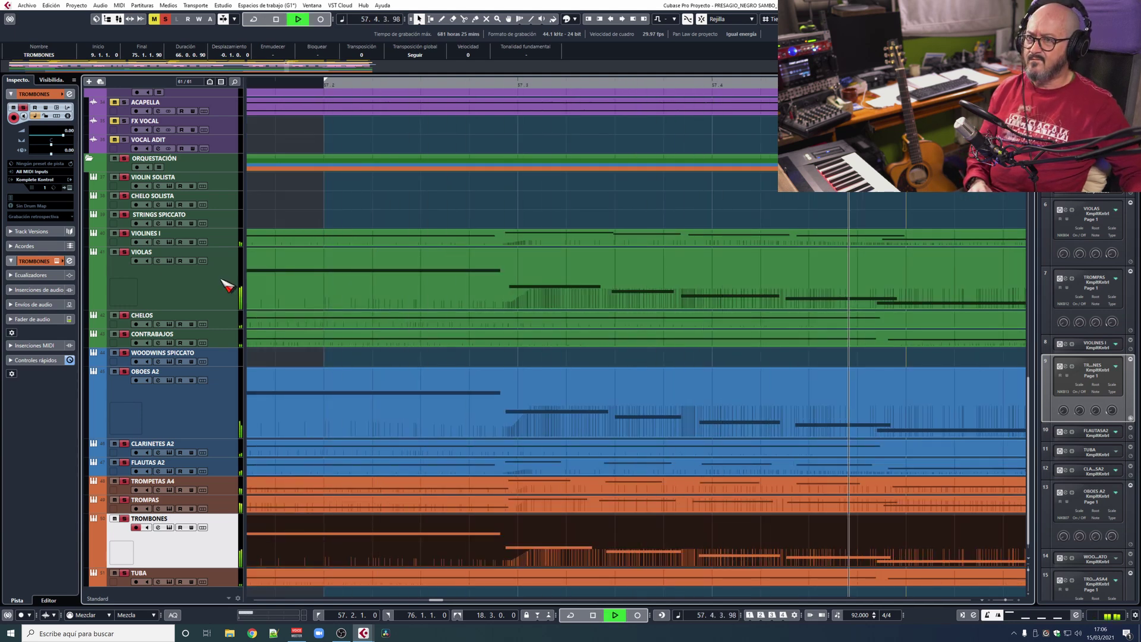
key("space")
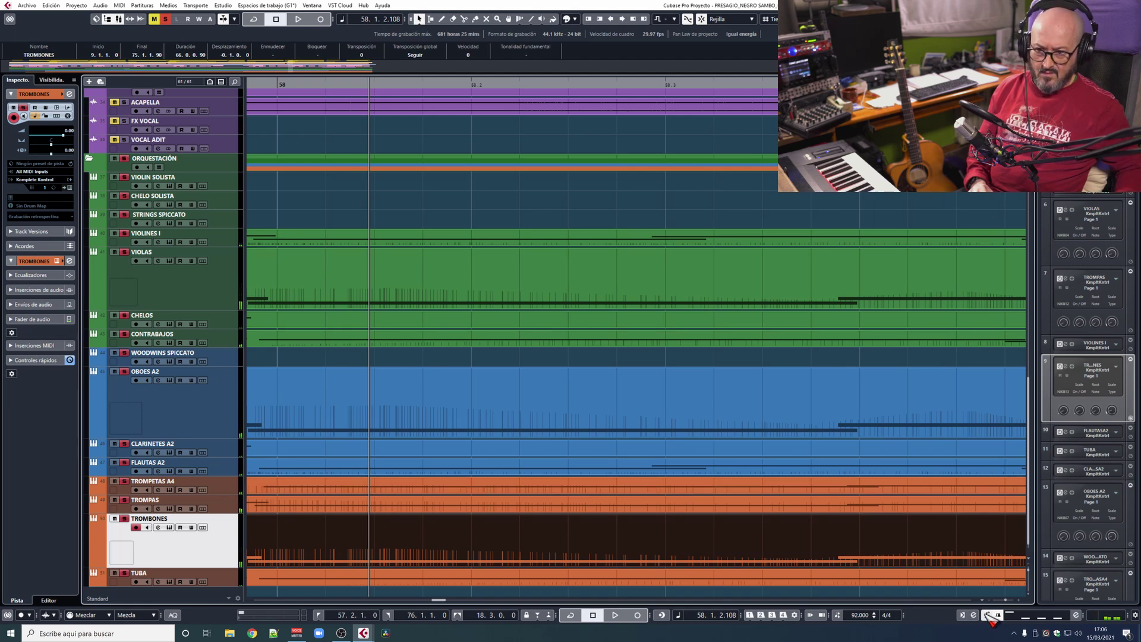
key("space")
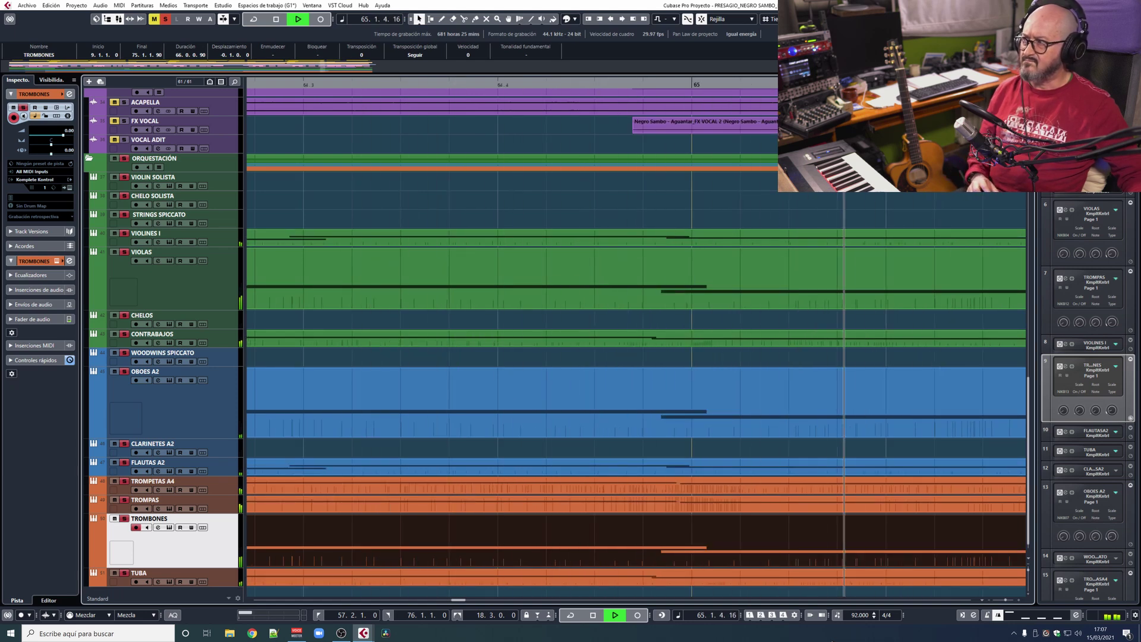
key("space")
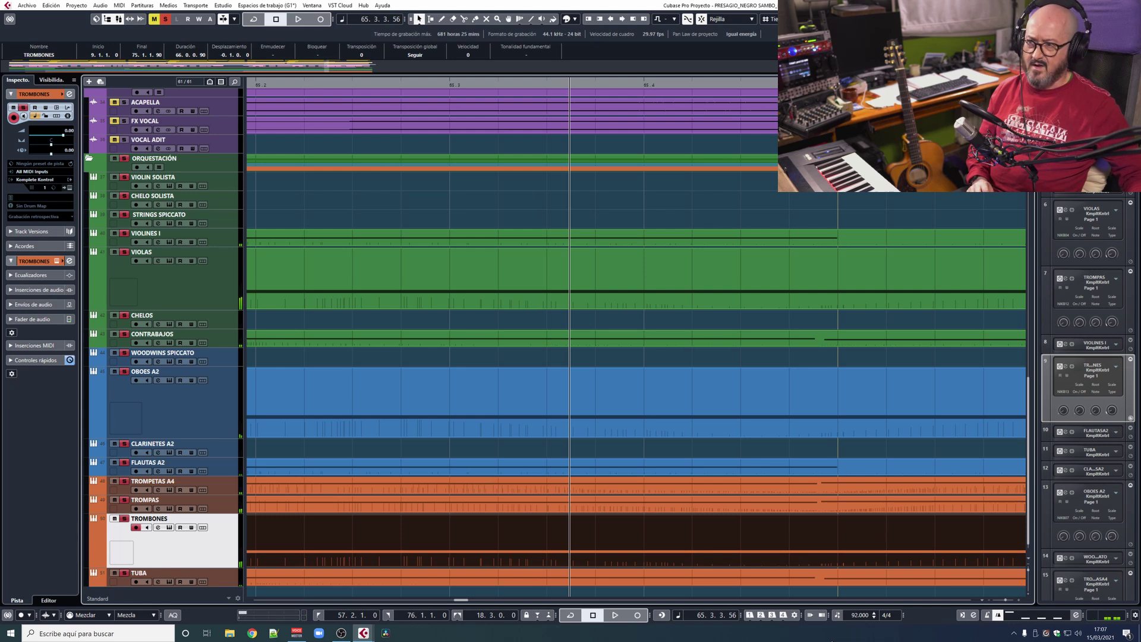
left_click_drag(465, 605, 460, 605)
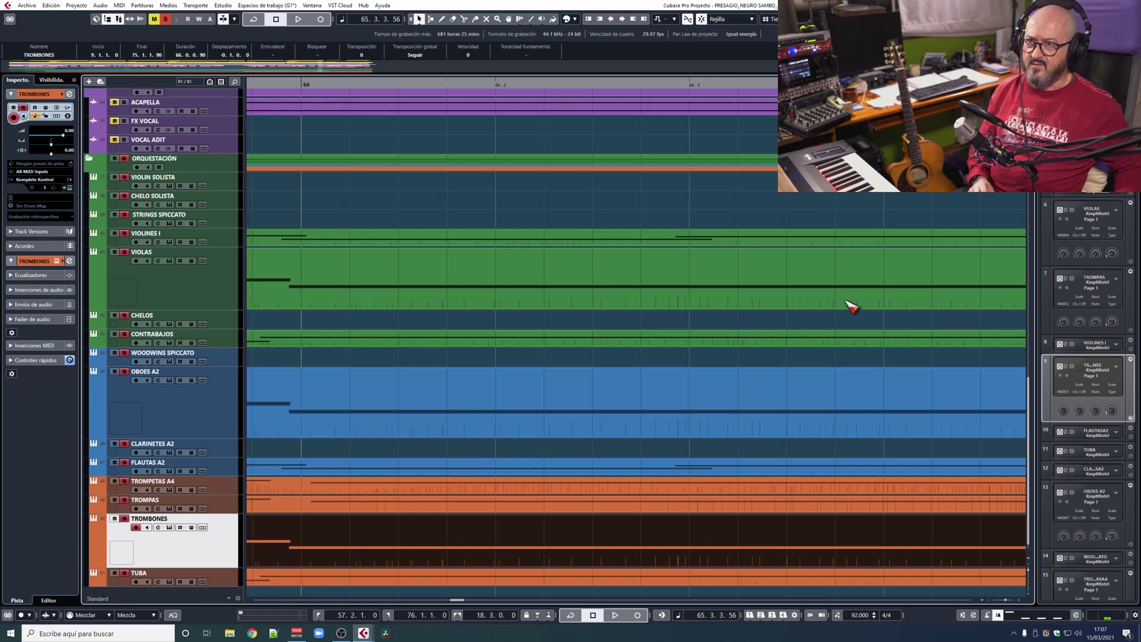
left_click_drag(623, 82, 633, 52)
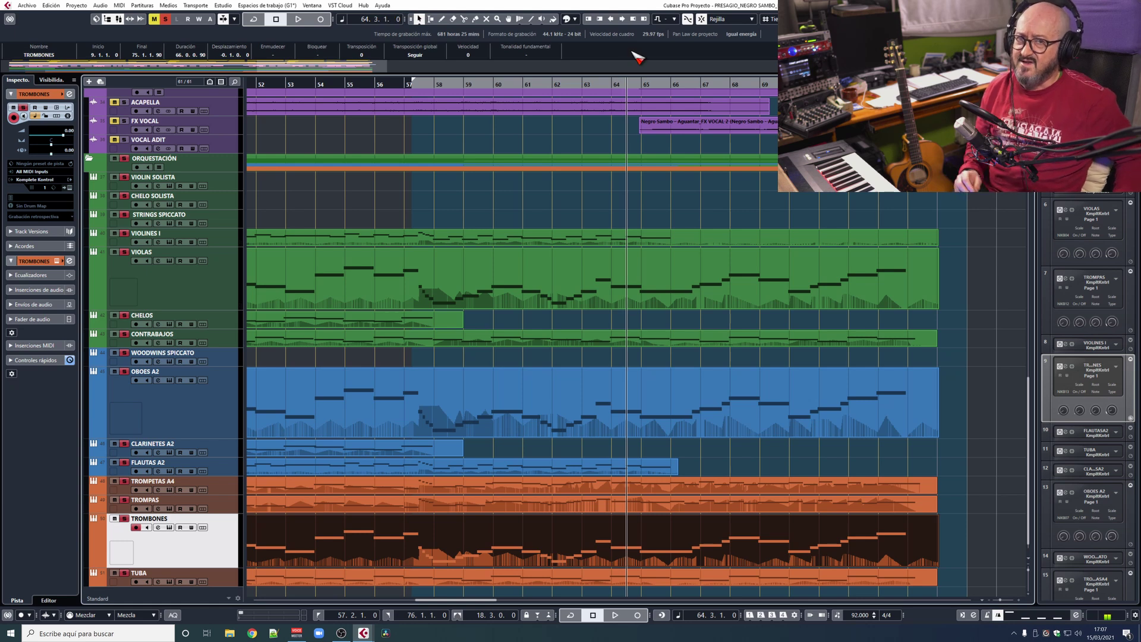